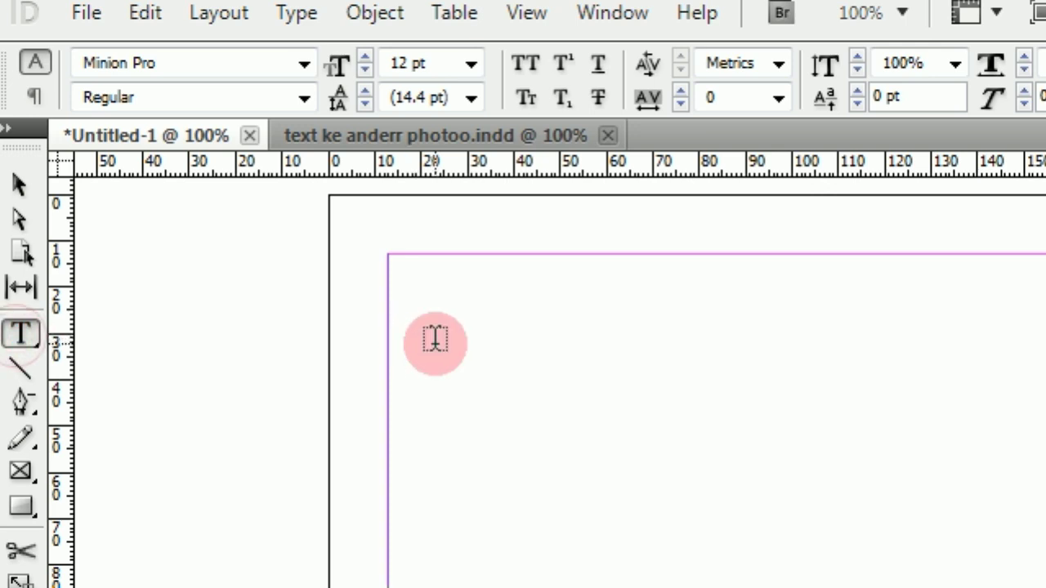
# Draw a text frame about 138 by 36 mm near the page's upper edge, enter the headline word and size it to 72 pt.
pyautogui.moveTo(435, 339); pyautogui.dragTo(1045, 507)
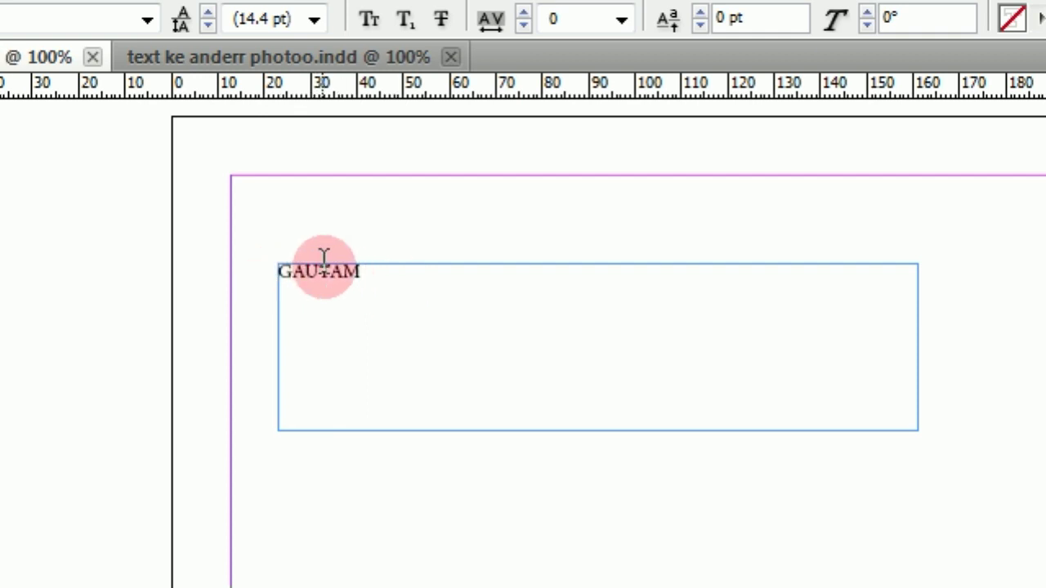
pyautogui.moveTo(367, 270); pyautogui.dragTo(257, 270)
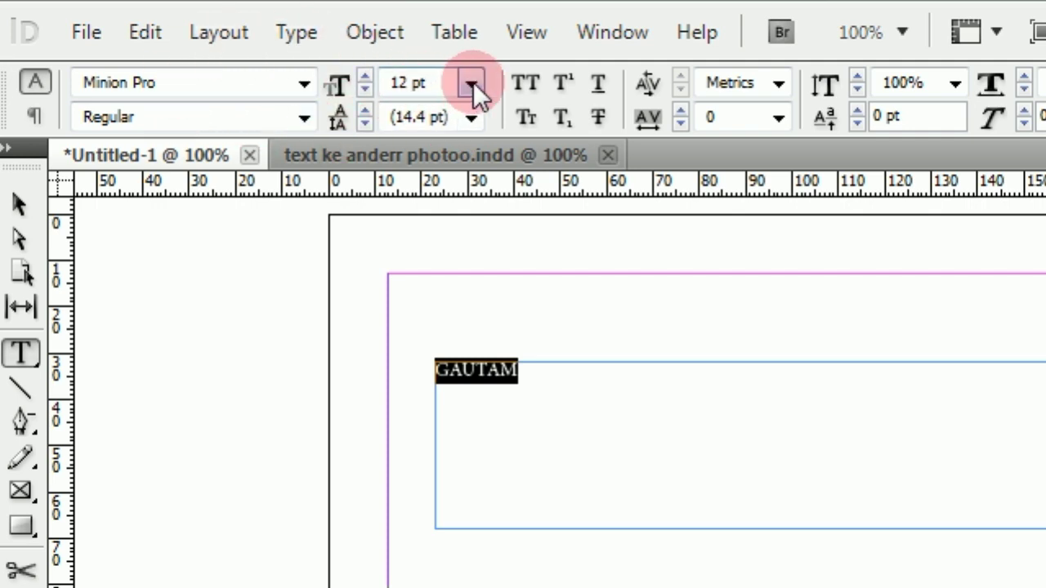
pyautogui.click(471, 83)
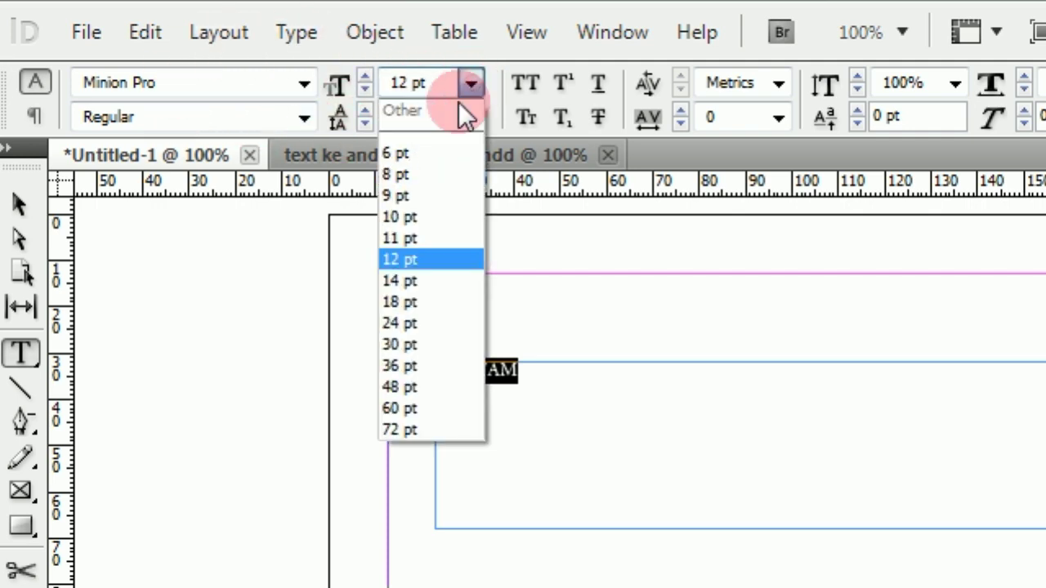
pyautogui.click(400, 431)
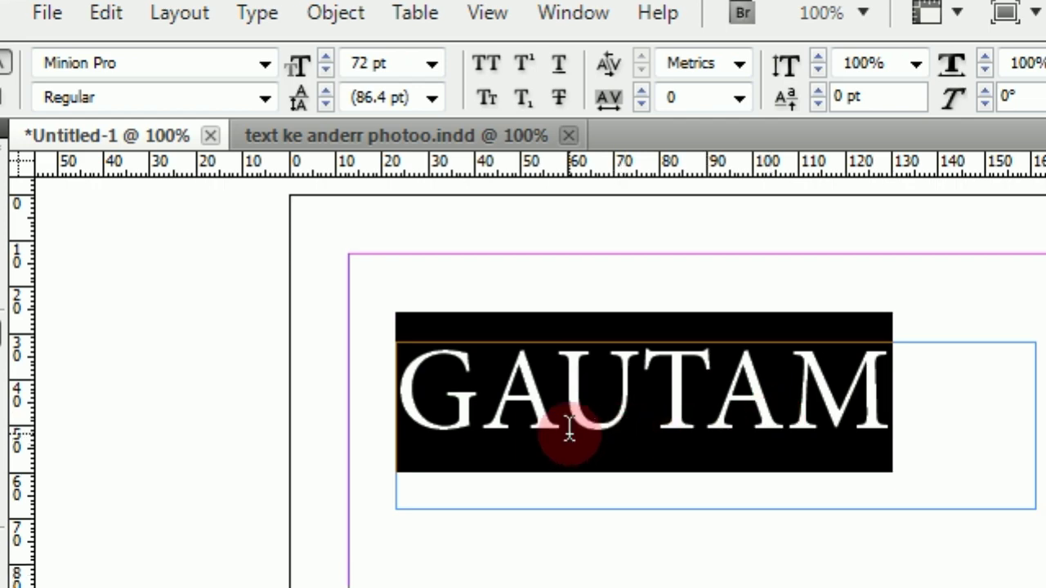
pyautogui.click(590, 462)
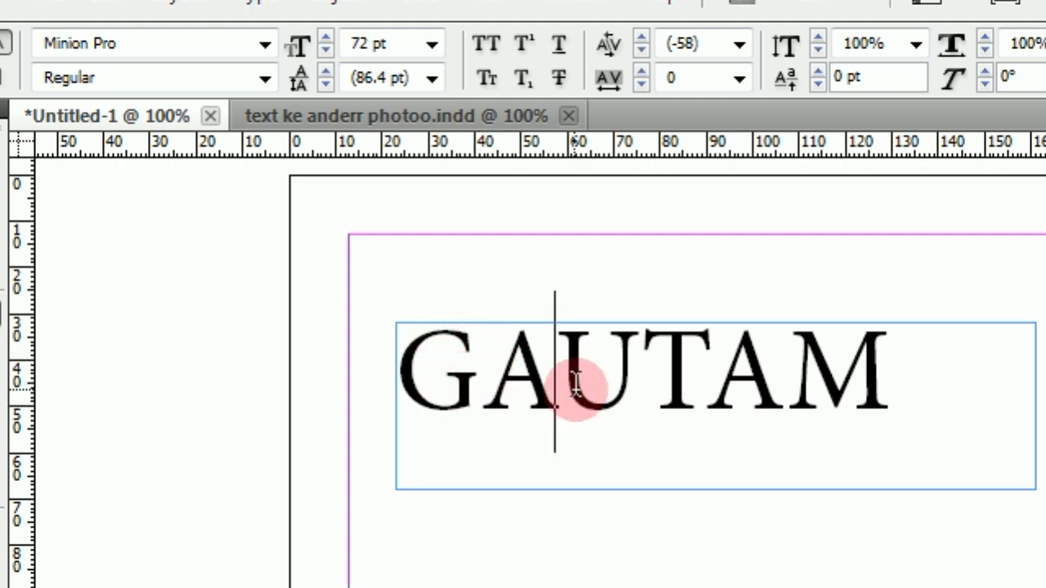
# Change the whole headline word's font to Arial and its style to Black.
pyautogui.moveTo(897, 378); pyautogui.dragTo(460, 384)
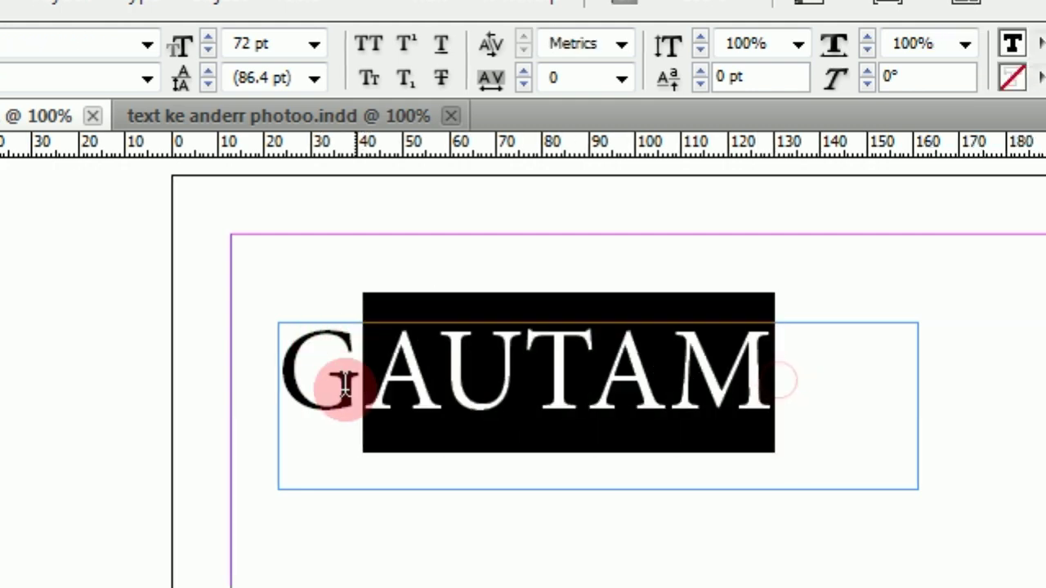
pyautogui.moveTo(344, 384); pyautogui.dragTo(299, 384)
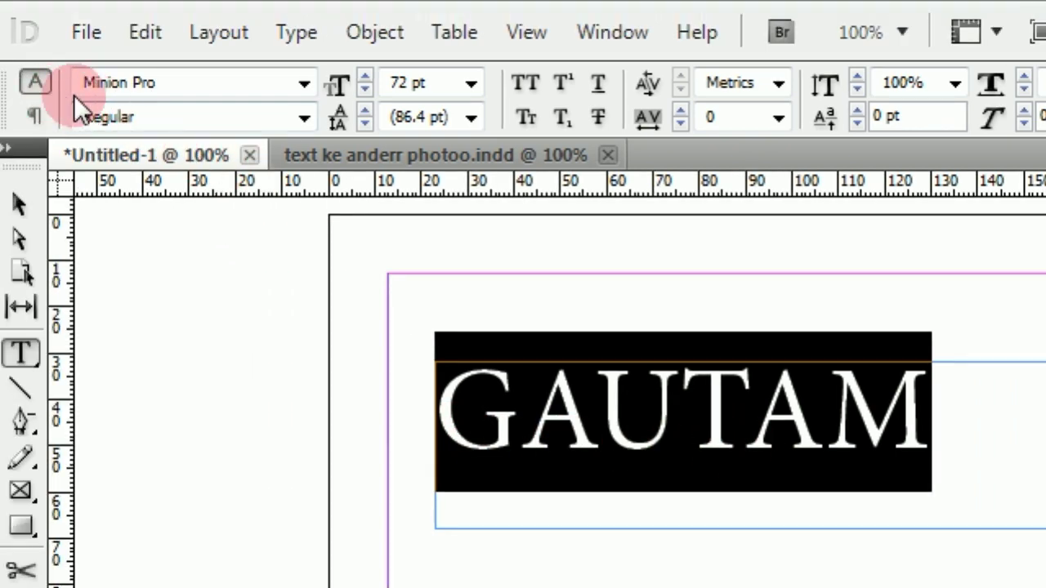
pyautogui.click(304, 85)
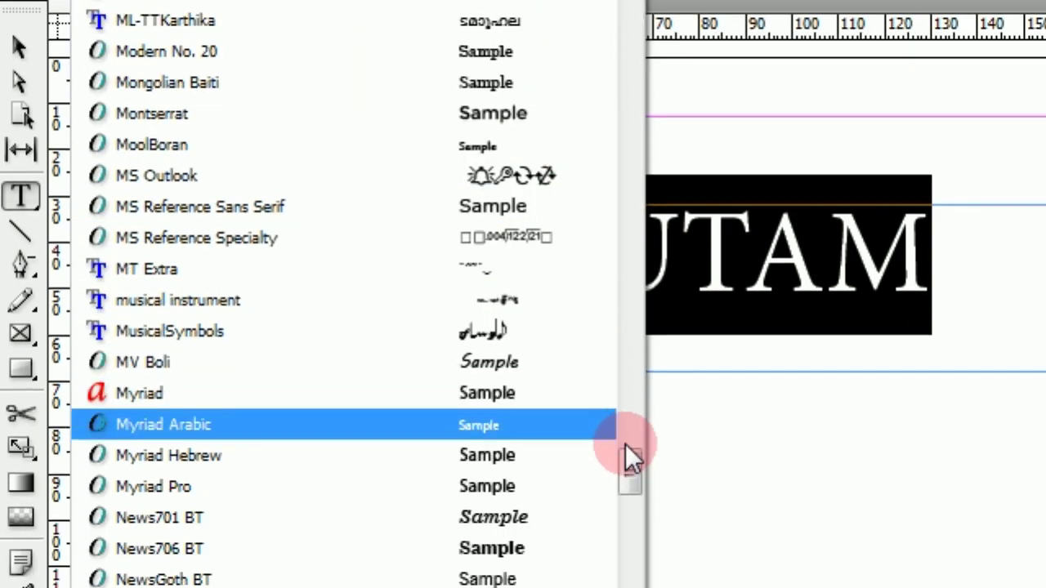
pyautogui.moveTo(625, 443); pyautogui.dragTo(625, 134)
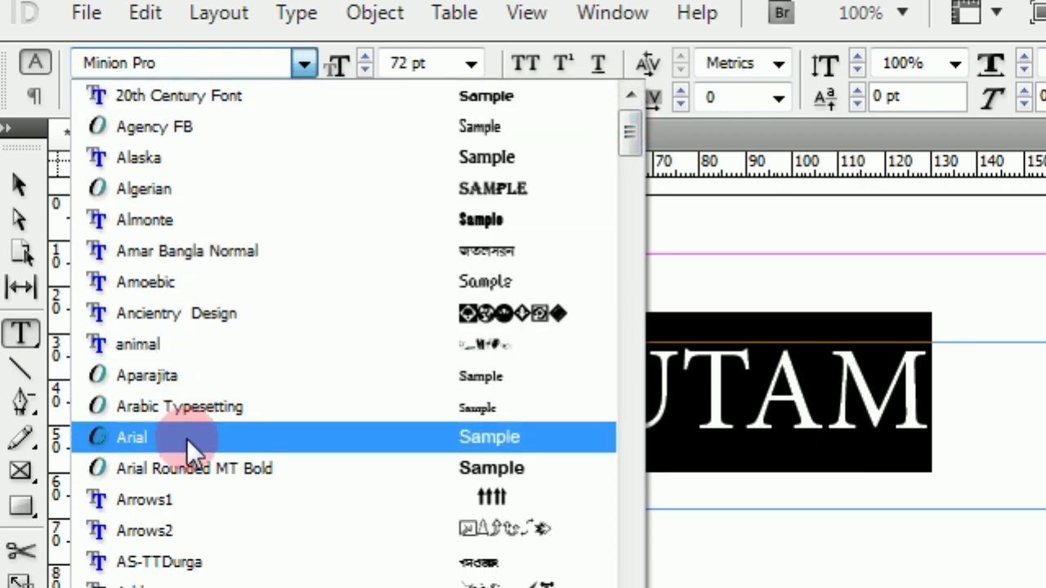
pyautogui.click(186, 438)
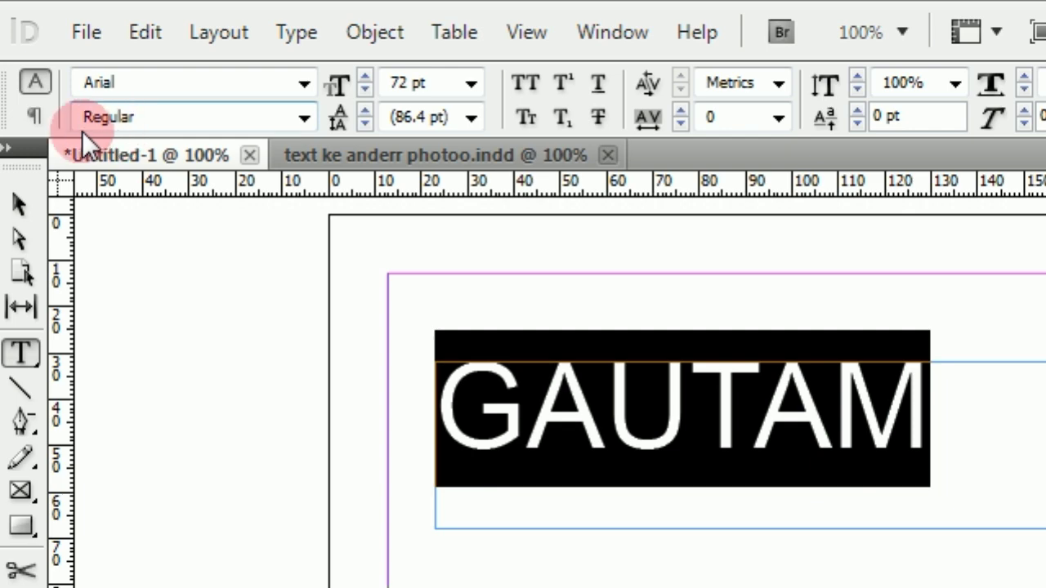
pyautogui.click(305, 119)
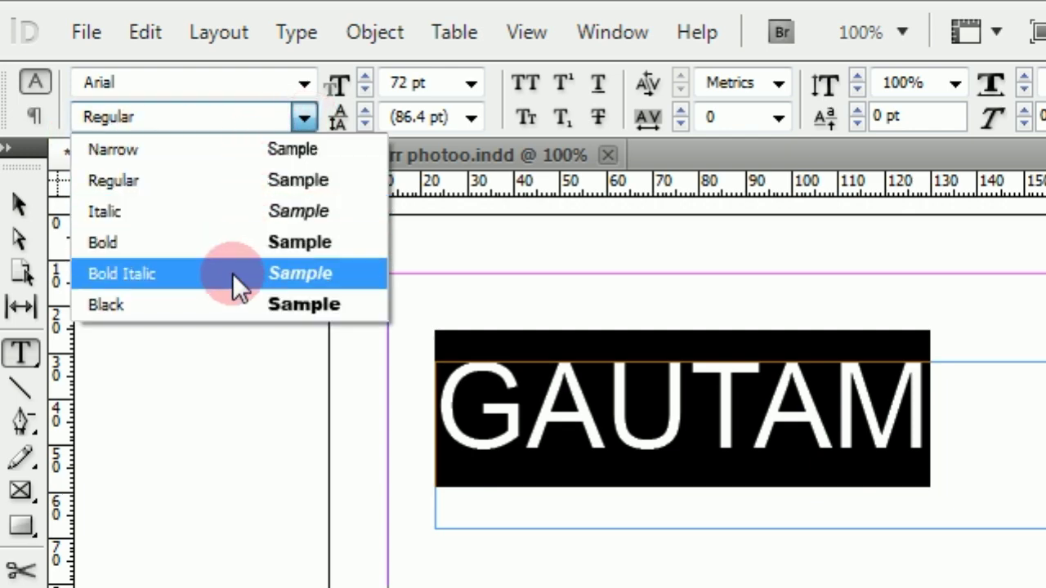
pyautogui.click(226, 302)
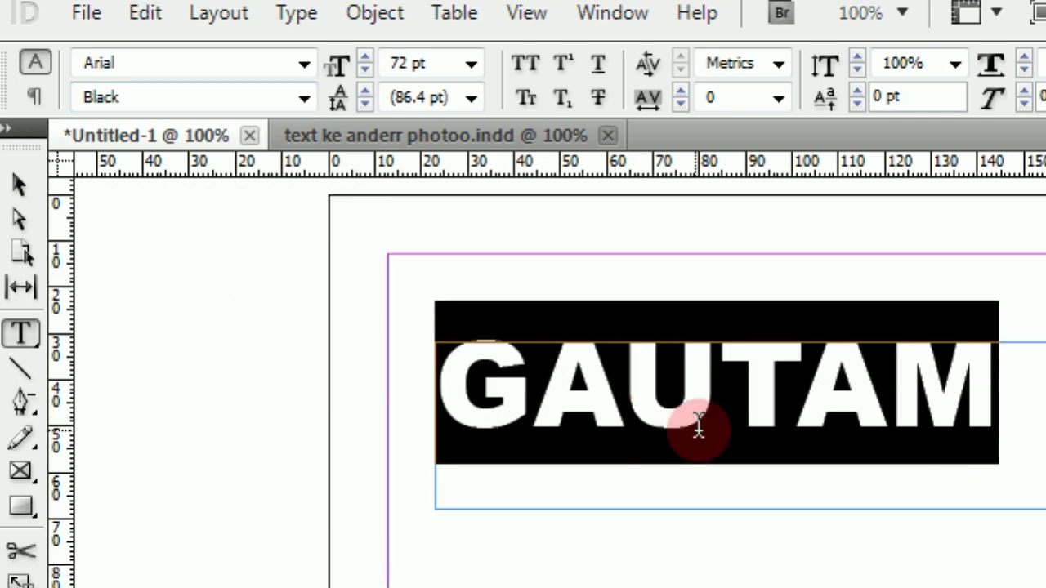
pyautogui.click(788, 400)
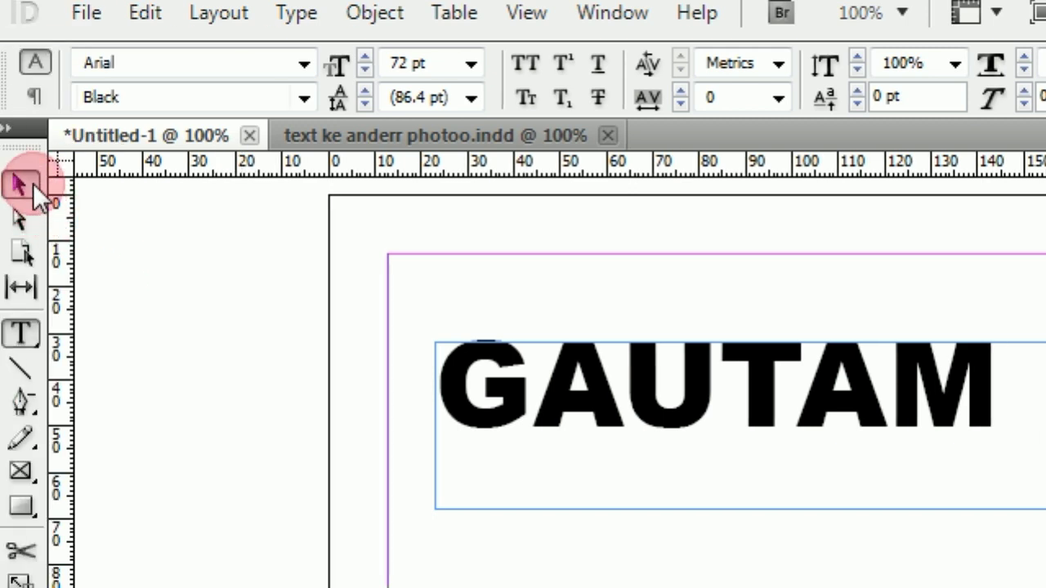
# Shrink the text frame around the word to about 123 by 20 mm and centre it at about X 86, Y 51 mm.
pyautogui.click(33, 183)
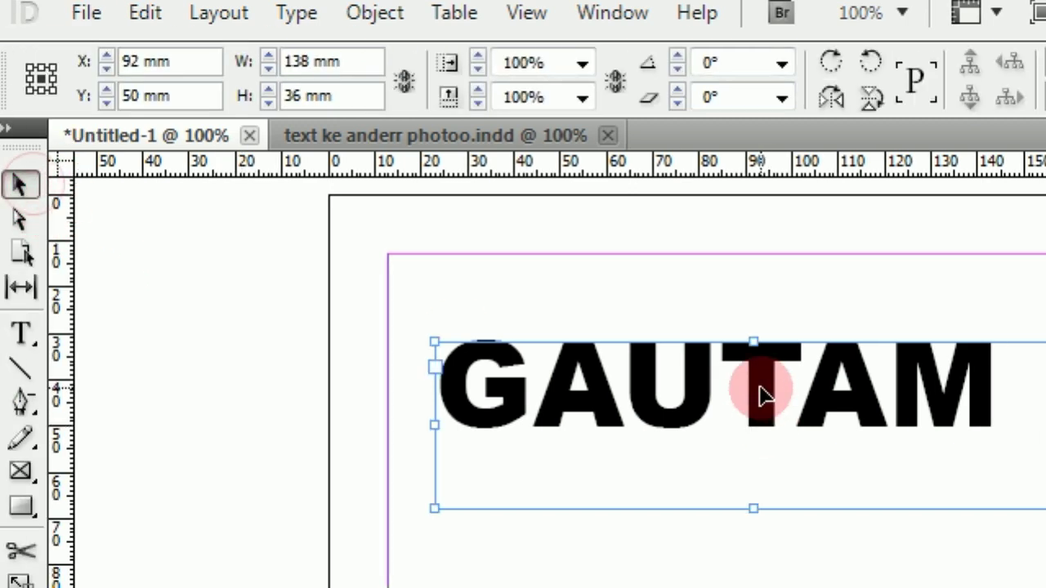
pyautogui.moveTo(765, 398); pyautogui.dragTo(743, 420)
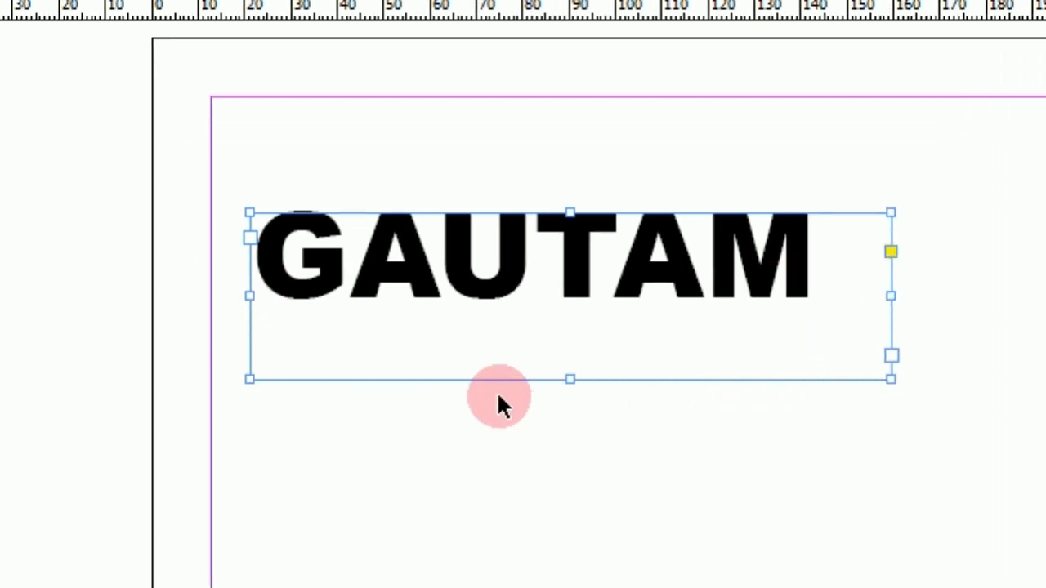
pyautogui.moveTo(572, 379); pyautogui.dragTo(565, 308)
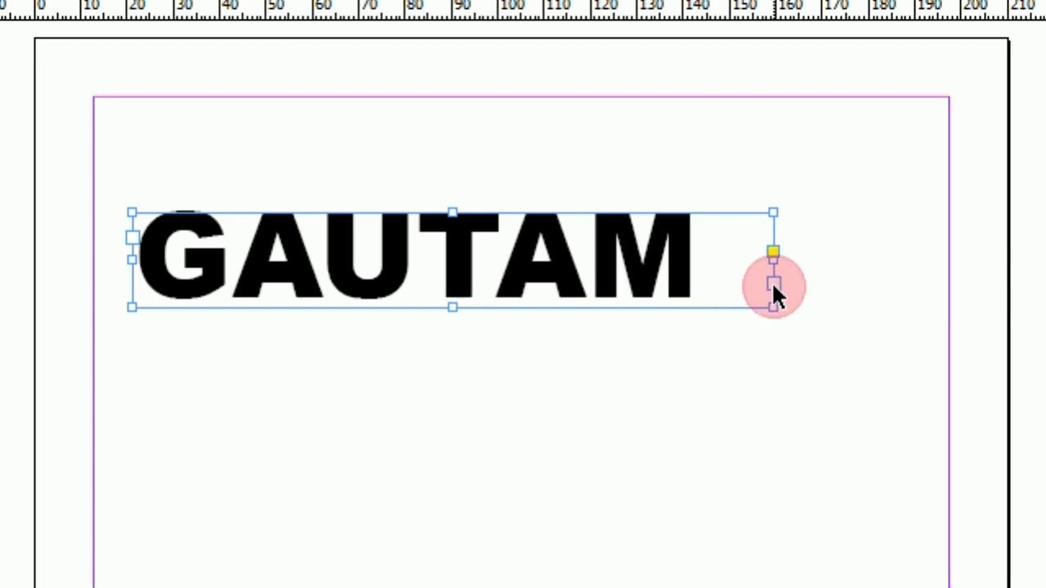
pyautogui.moveTo(891, 294); pyautogui.dragTo(868, 295)
pyautogui.moveTo(751, 295); pyautogui.dragTo(696, 308)
pyautogui.click(368, 265)
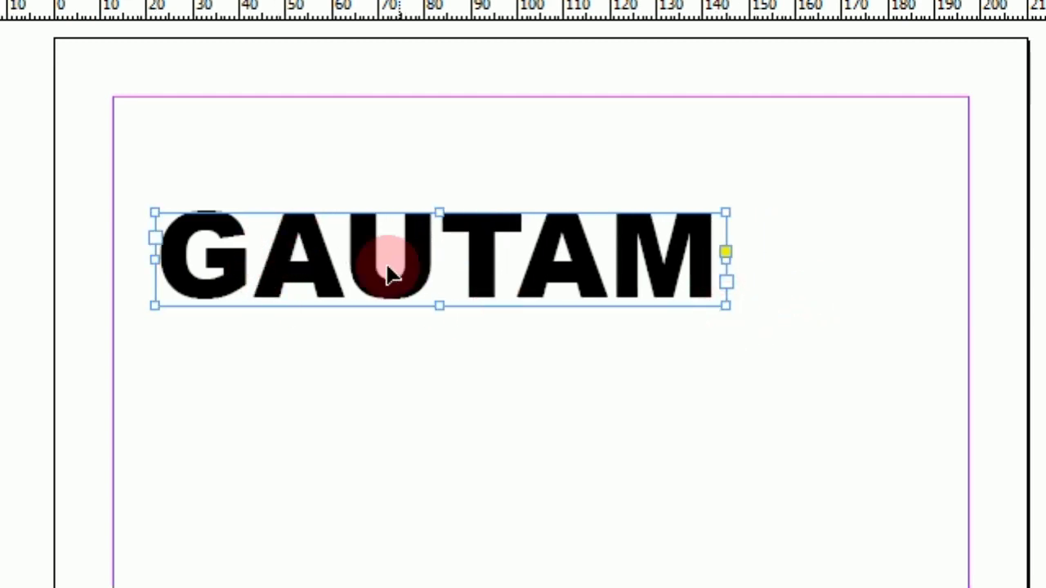
pyautogui.moveTo(368, 262); pyautogui.dragTo(385, 275)
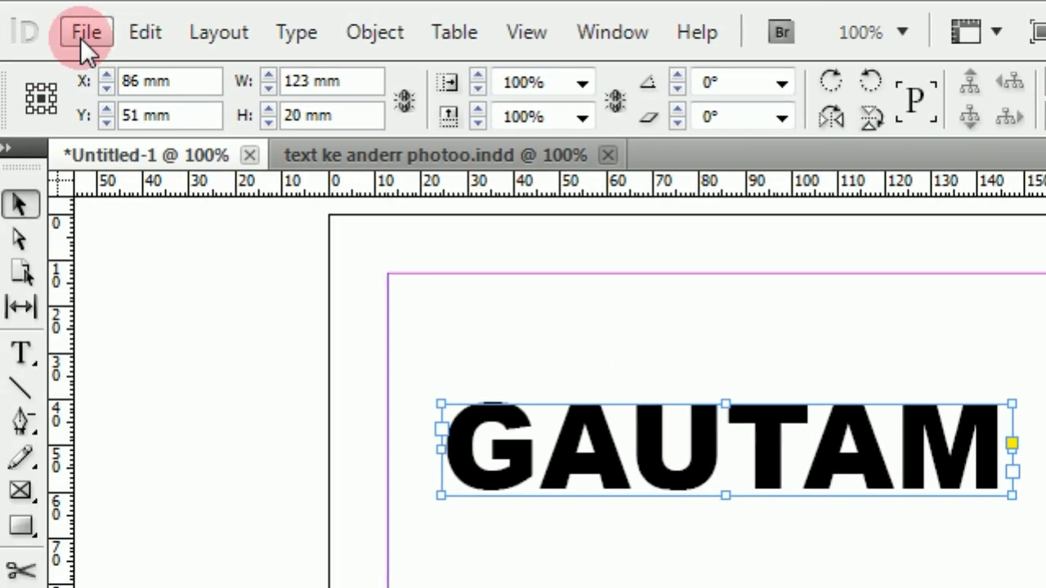
# Convert the headline text to outlines and enlarge the lettering to about 157 mm wide.
pyautogui.click(299, 34)
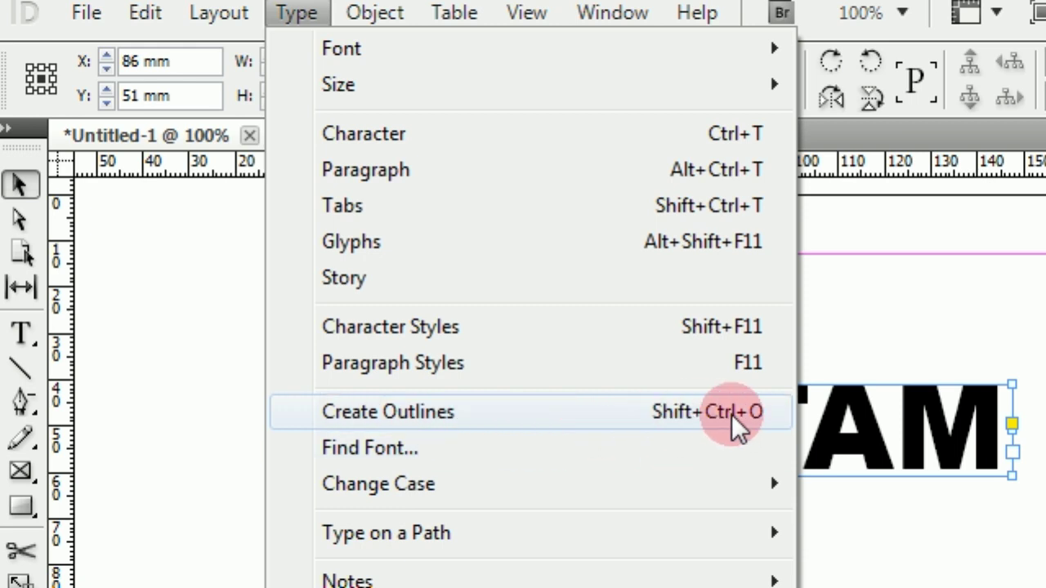
pyautogui.click(452, 435)
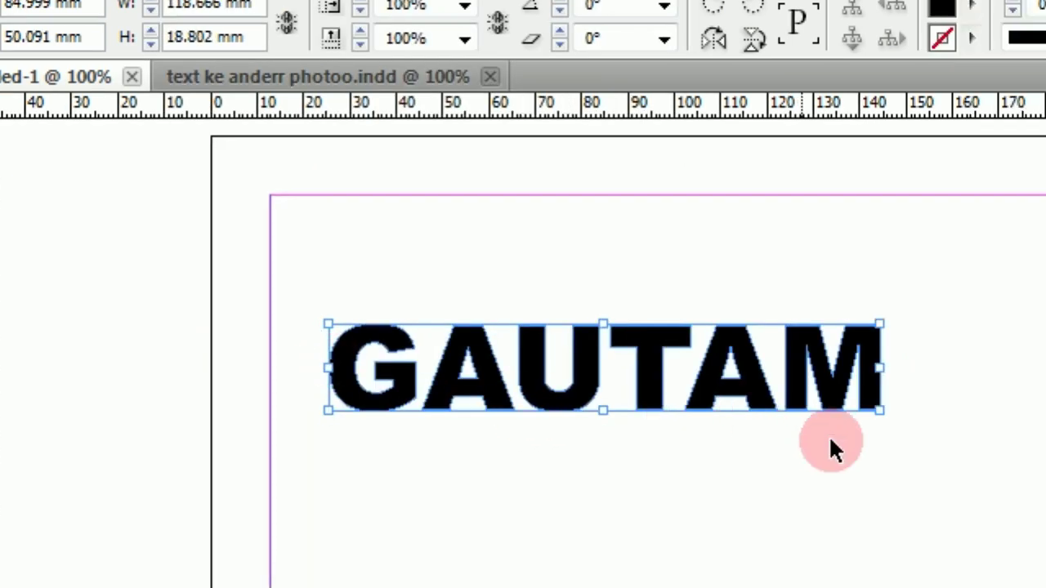
pyautogui.moveTo(881, 410); pyautogui.dragTo(1011, 453)
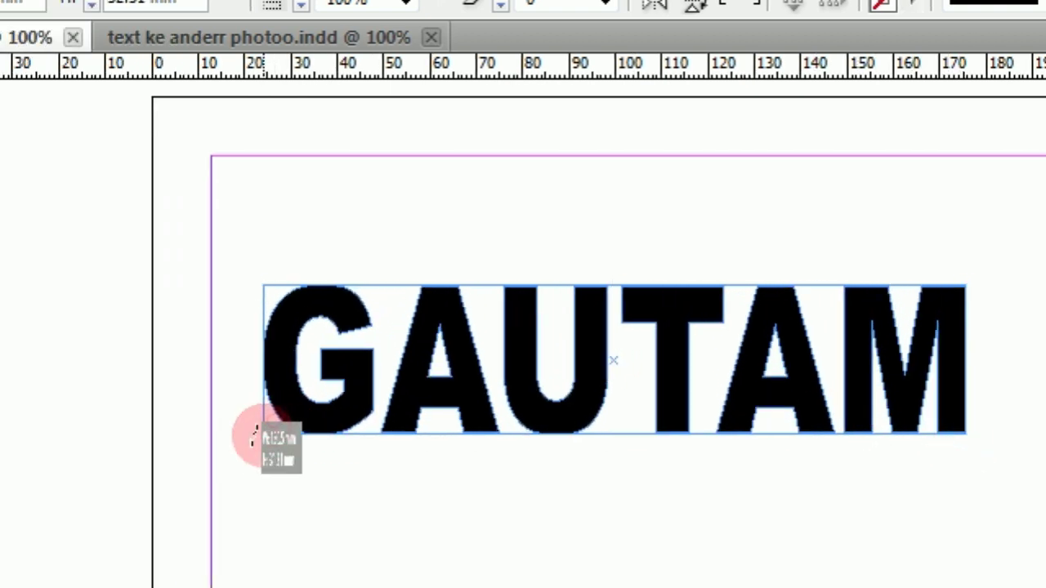
pyautogui.click(345, 320)
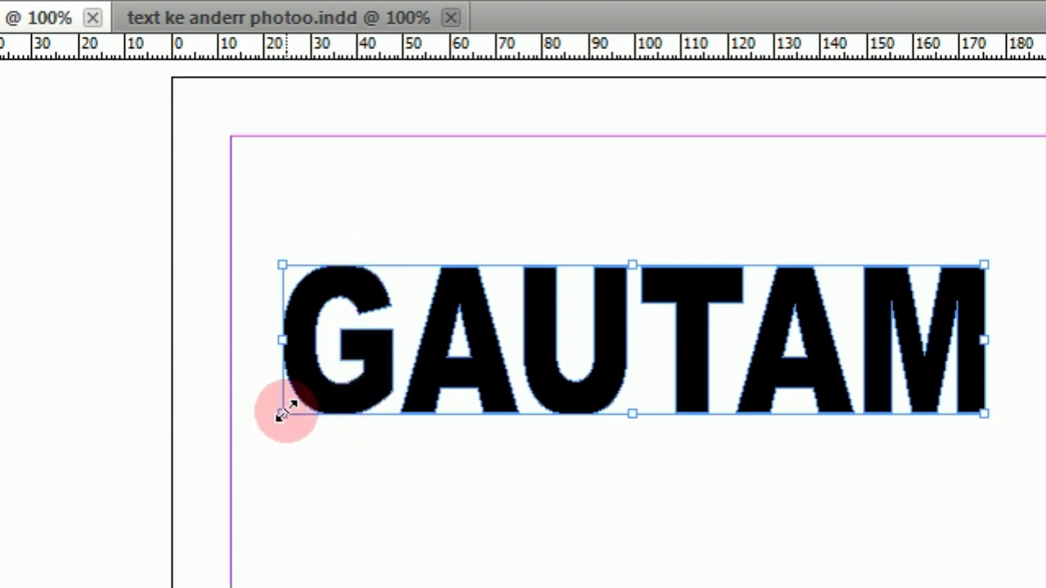
pyautogui.moveTo(282, 413); pyautogui.dragTo(279, 422)
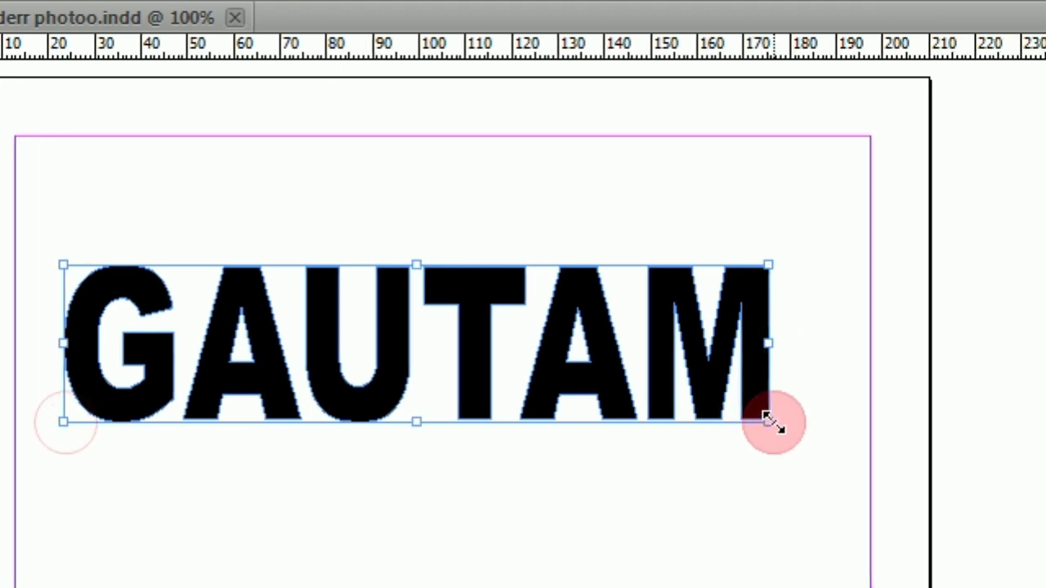
pyautogui.moveTo(768, 421); pyautogui.dragTo(777, 428)
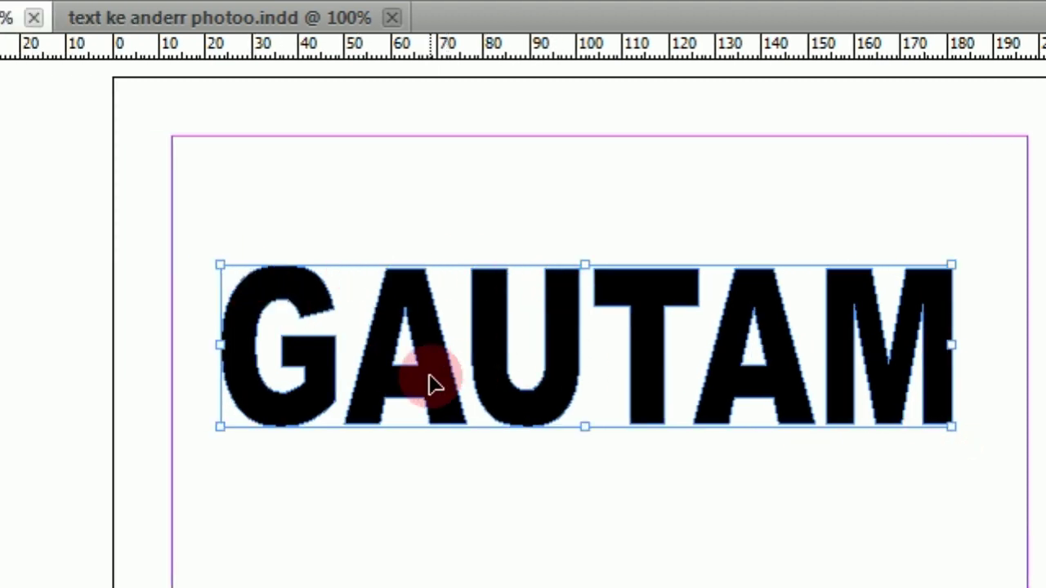
# With the lettering deselected, place the image KD014 from the anshu photo folder below it in a frame about 120 by 80 mm.
pyautogui.click(80, 211)
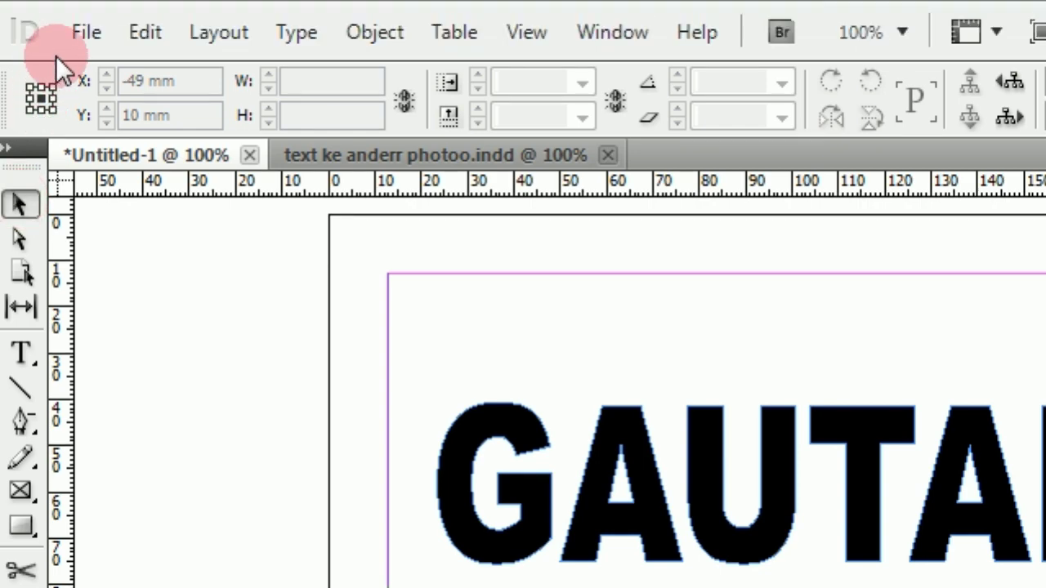
pyautogui.click(83, 34)
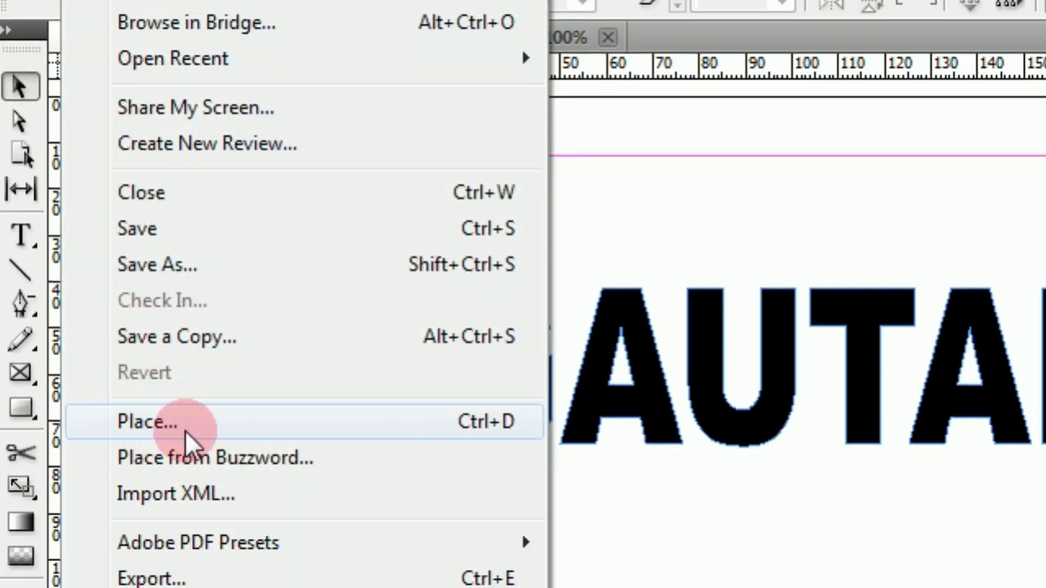
pyautogui.click(205, 433)
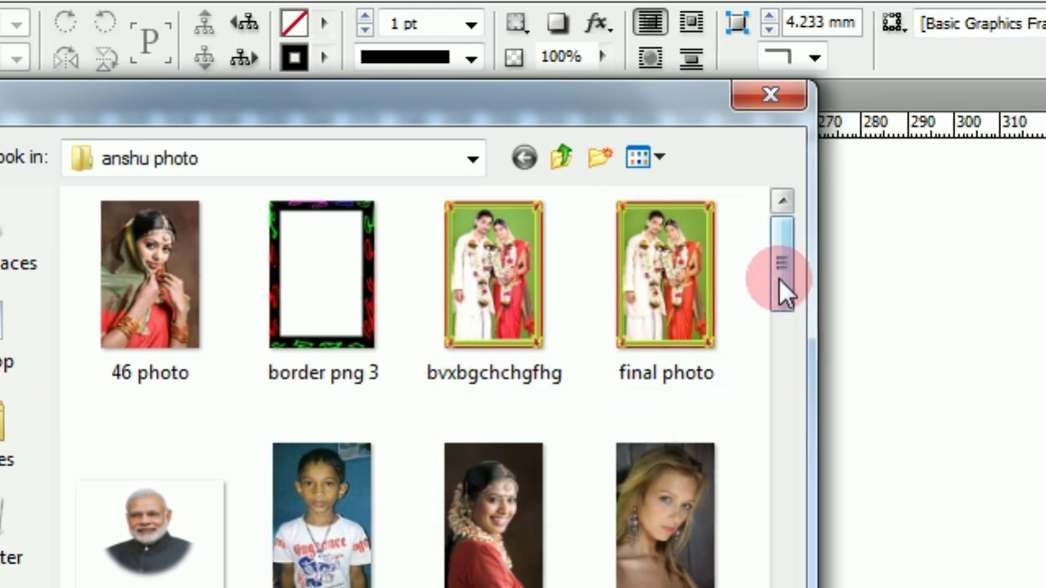
pyautogui.moveTo(875, 285); pyautogui.dragTo(861, 410)
pyautogui.moveTo(763, 410); pyautogui.dragTo(763, 410)
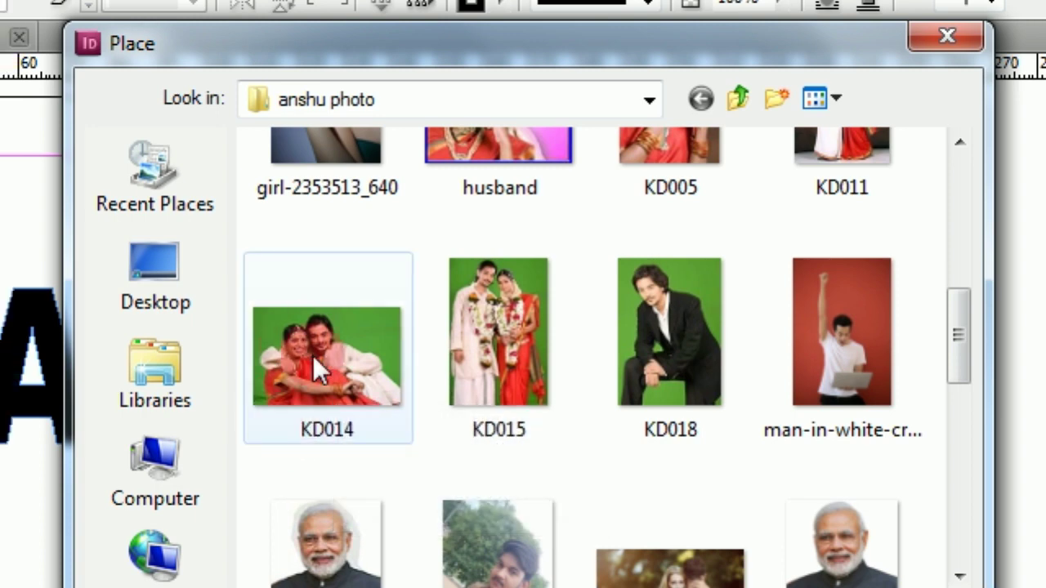
pyautogui.click(302, 426)
pyautogui.click(916, 587)
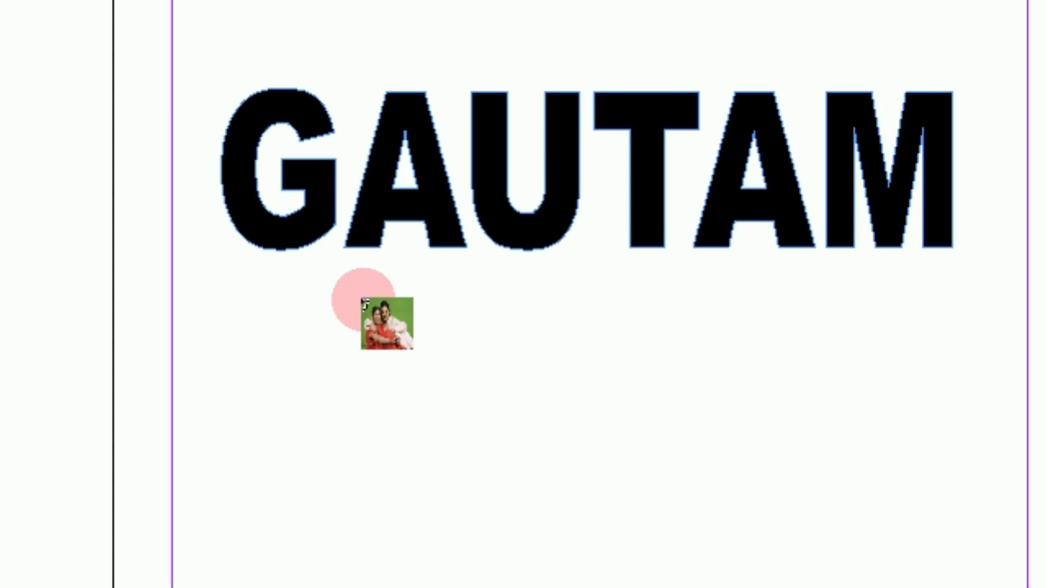
pyautogui.click(283, 298)
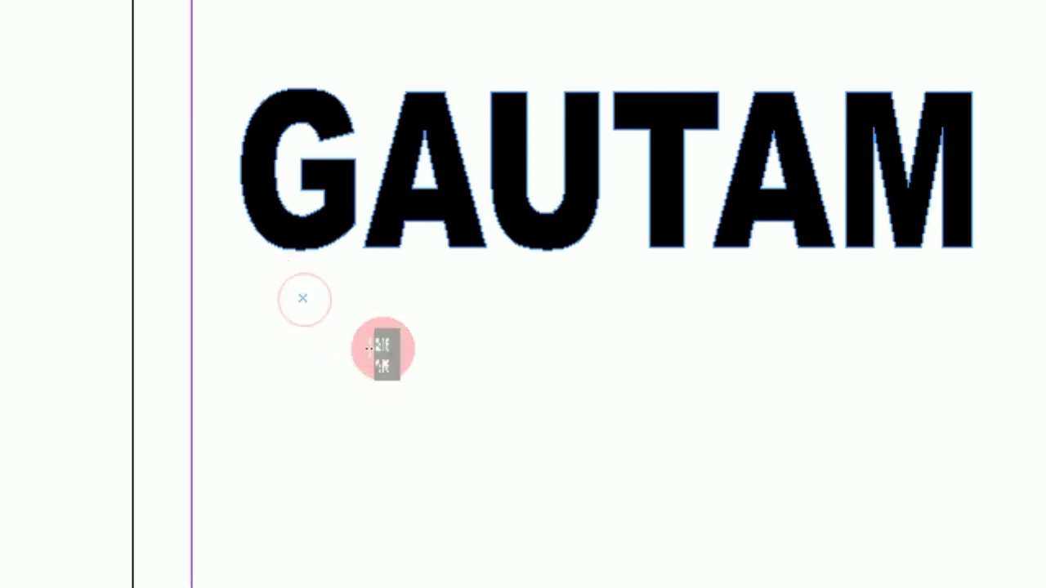
pyautogui.moveTo(383, 349); pyautogui.dragTo(852, 496)
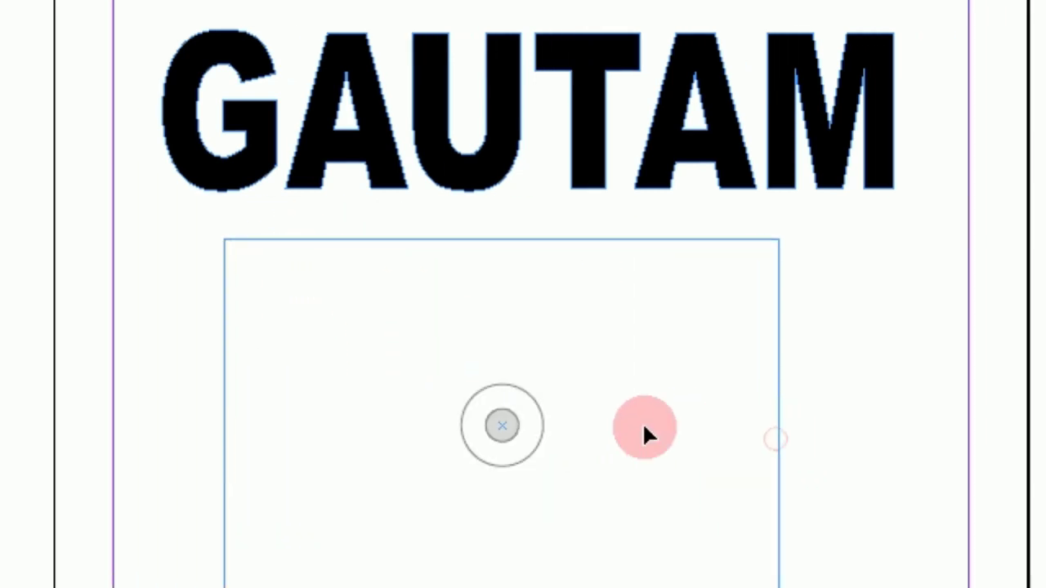
pyautogui.click(644, 434)
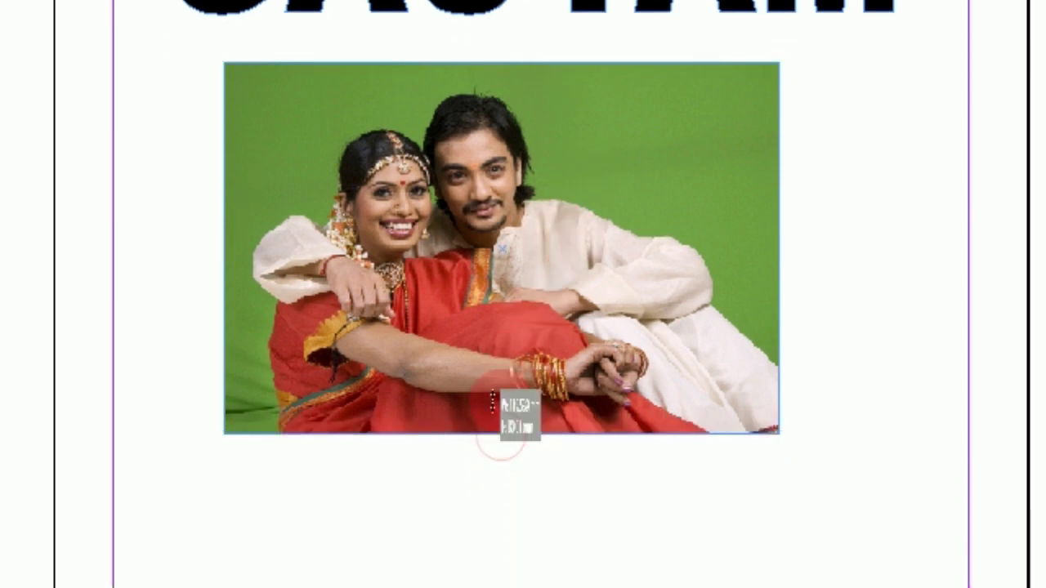
# Resize the placed photo's frame without scaling the image, to about 141 mm wide and 67 mm high.
pyautogui.moveTo(493, 400); pyautogui.dragTo(500, 306)
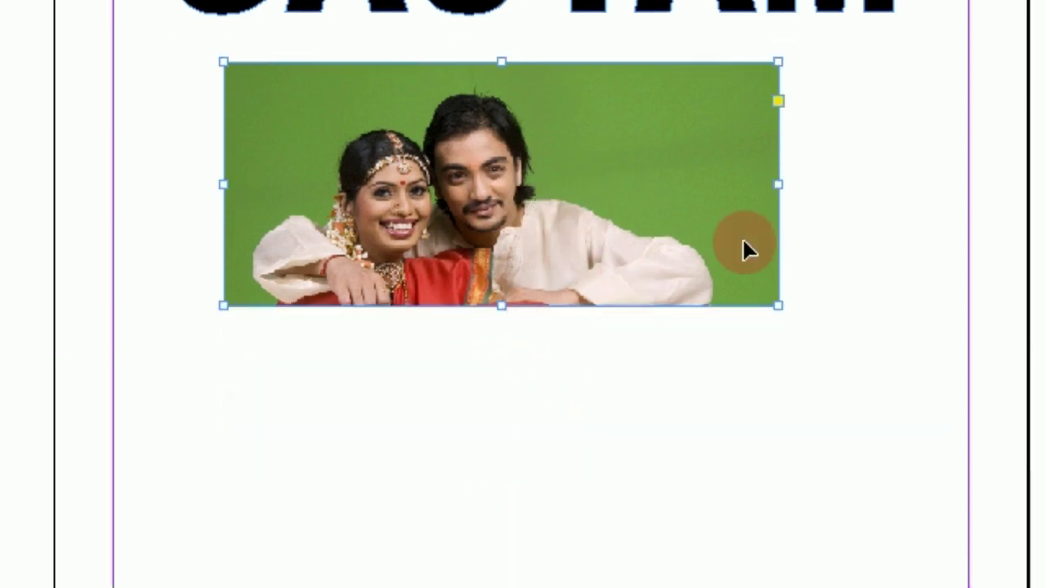
pyautogui.moveTo(778, 184)
pyautogui.mouseDown()
pyautogui.moveTo(872, 181)
pyautogui.moveTo(776, 183)
pyautogui.mouseUp()
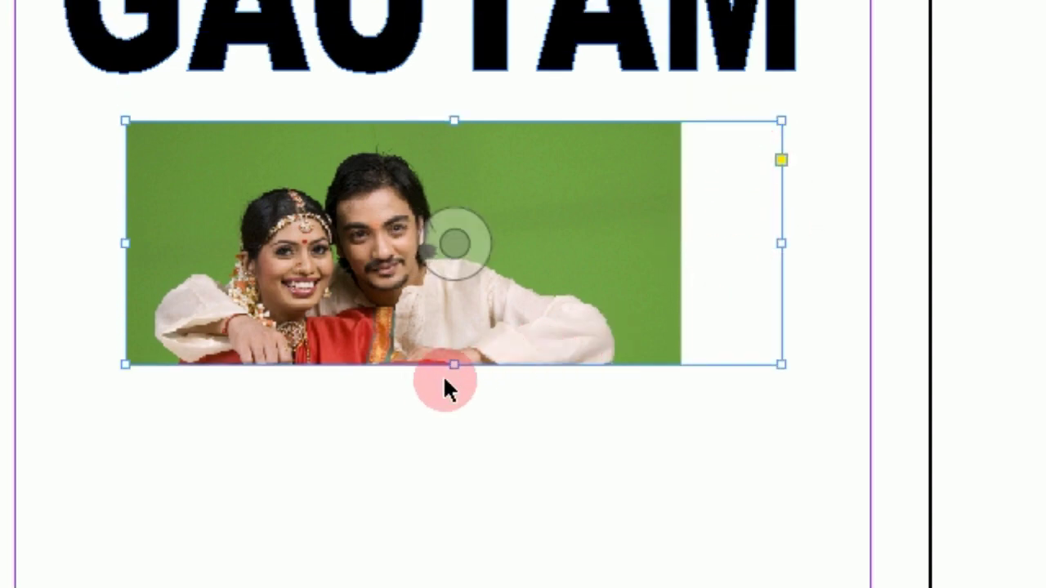
pyautogui.moveTo(453, 365); pyautogui.dragTo(467, 434)
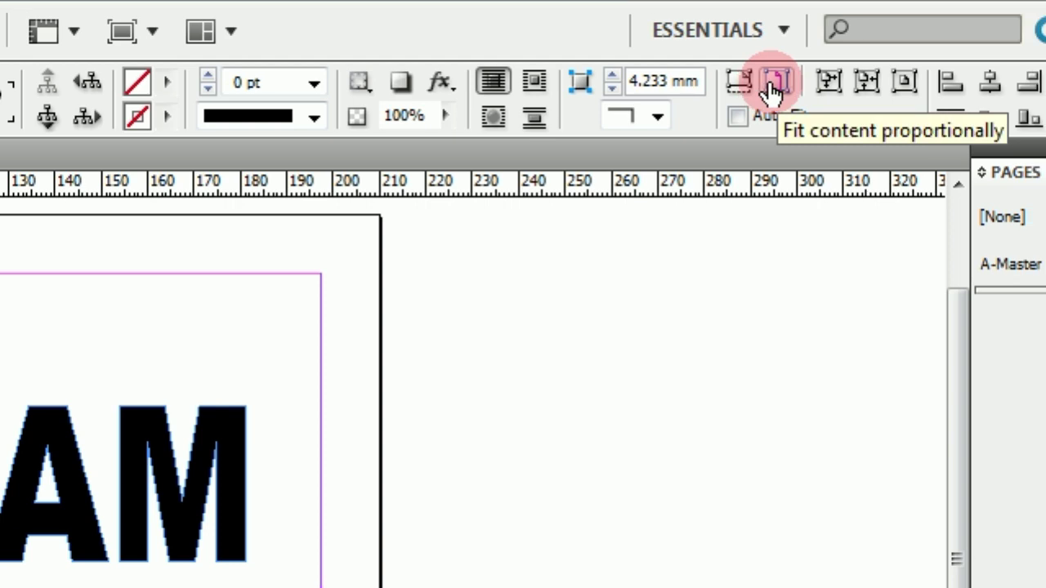
# Fill the photo's frame proportionally, then extend the frame downward to about 141.5 mm wide and 94.5 mm high so the whole image fits.
pyautogui.click(773, 88)
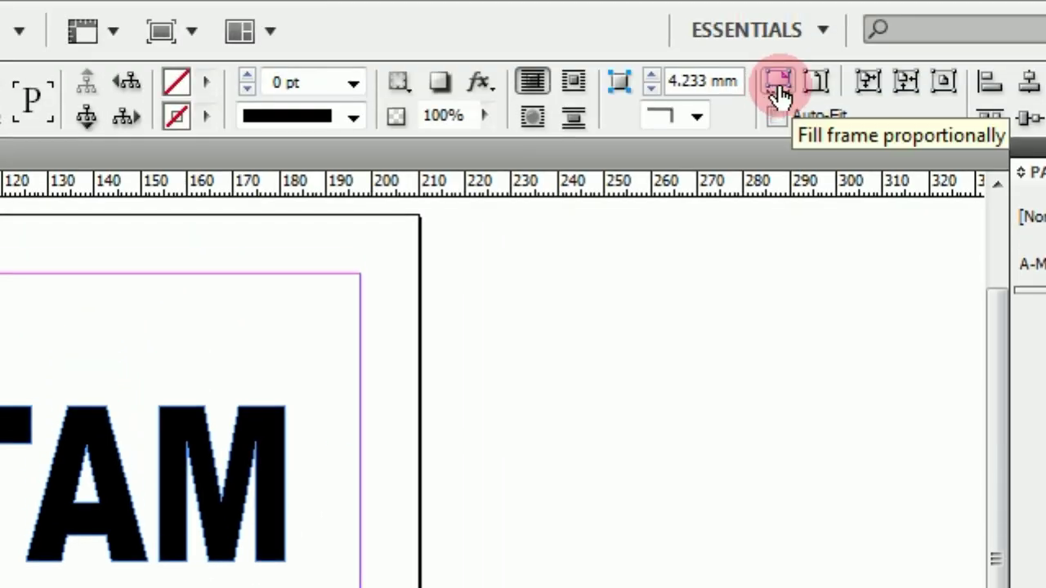
pyautogui.click(779, 92)
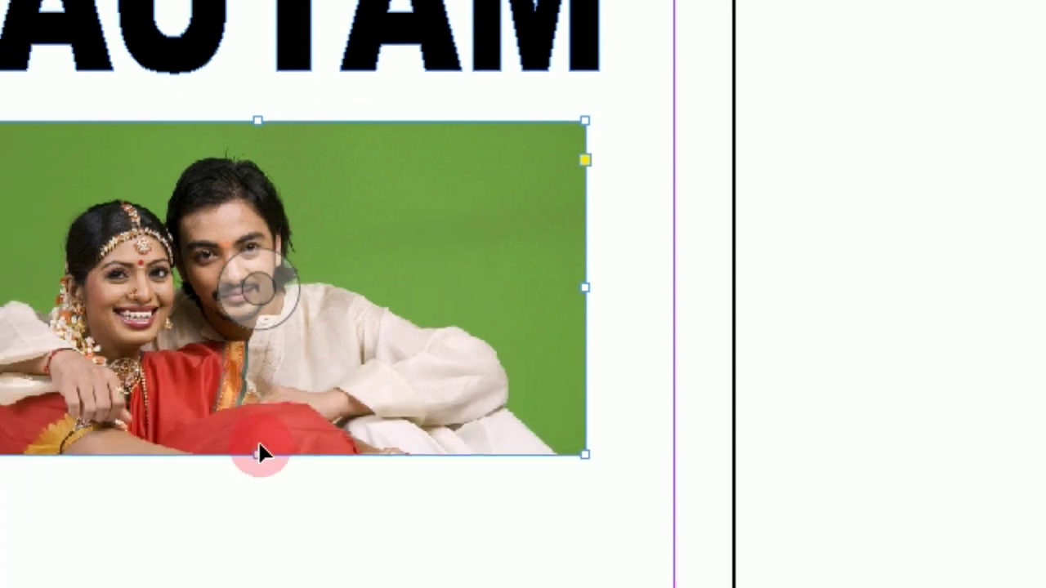
pyautogui.moveTo(260, 454); pyautogui.dragTo(247, 507)
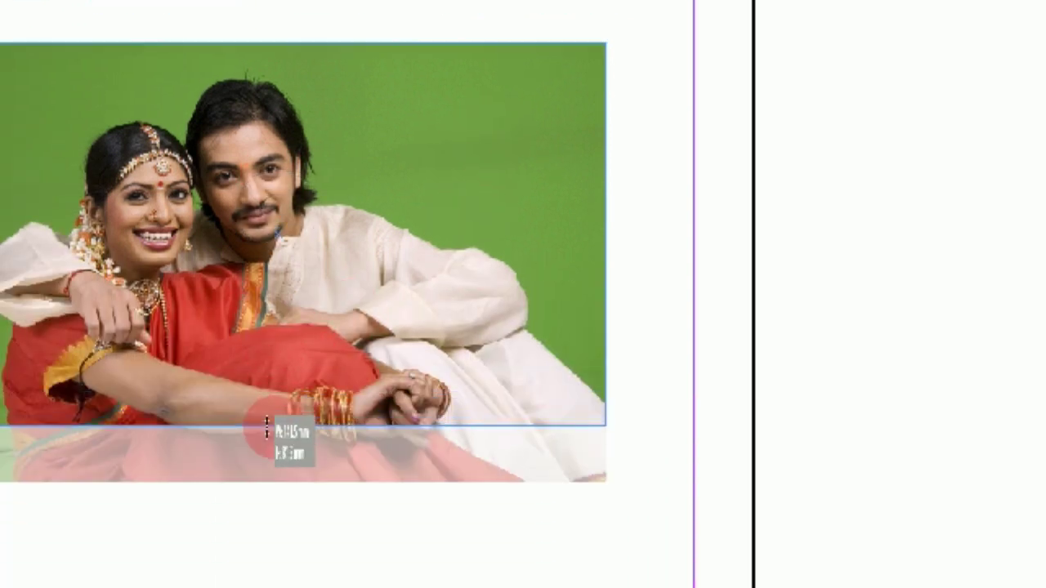
pyautogui.moveTo(266, 429); pyautogui.dragTo(265, 481)
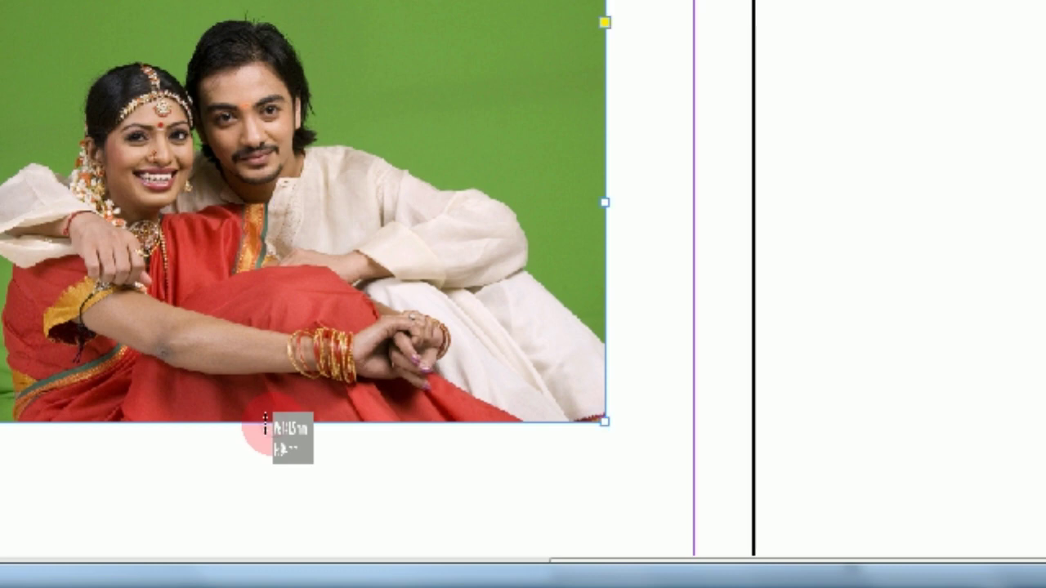
pyautogui.moveTo(265, 421); pyautogui.dragTo(267, 421)
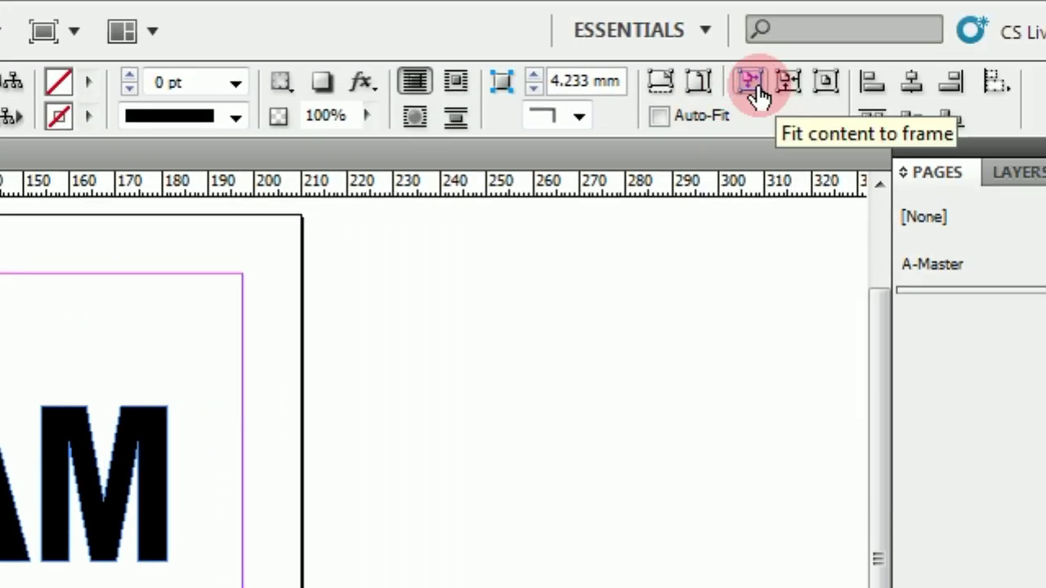
pyautogui.click(788, 81)
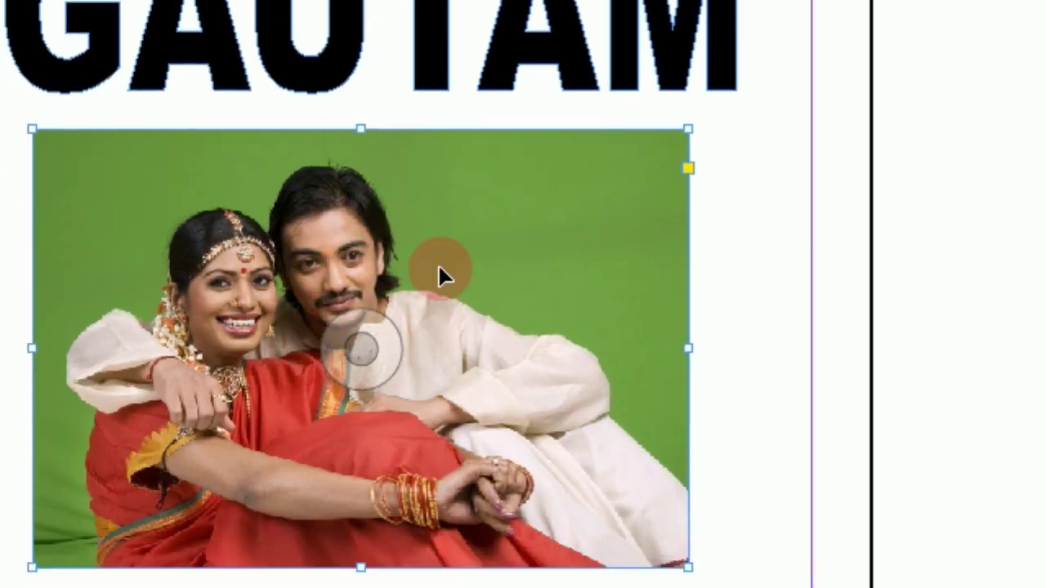
pyautogui.moveTo(439, 268)
pyautogui.mouseDown()
pyautogui.moveTo(275, 246)
pyautogui.moveTo(329, 238)
pyautogui.mouseUp()
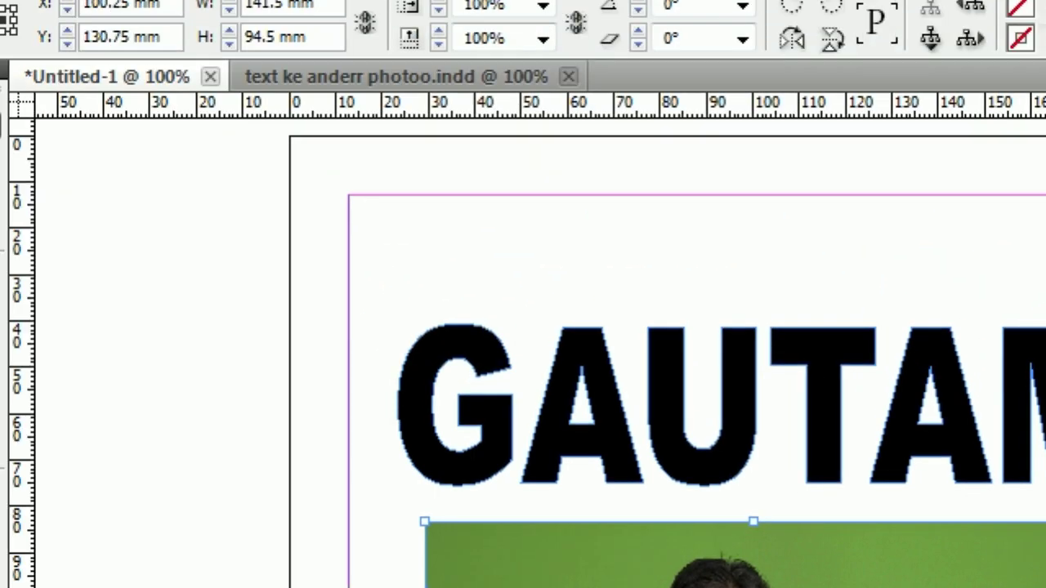
# Cut the photo from the page and paste it into the outlined lettering.
pyautogui.click(145, 32)
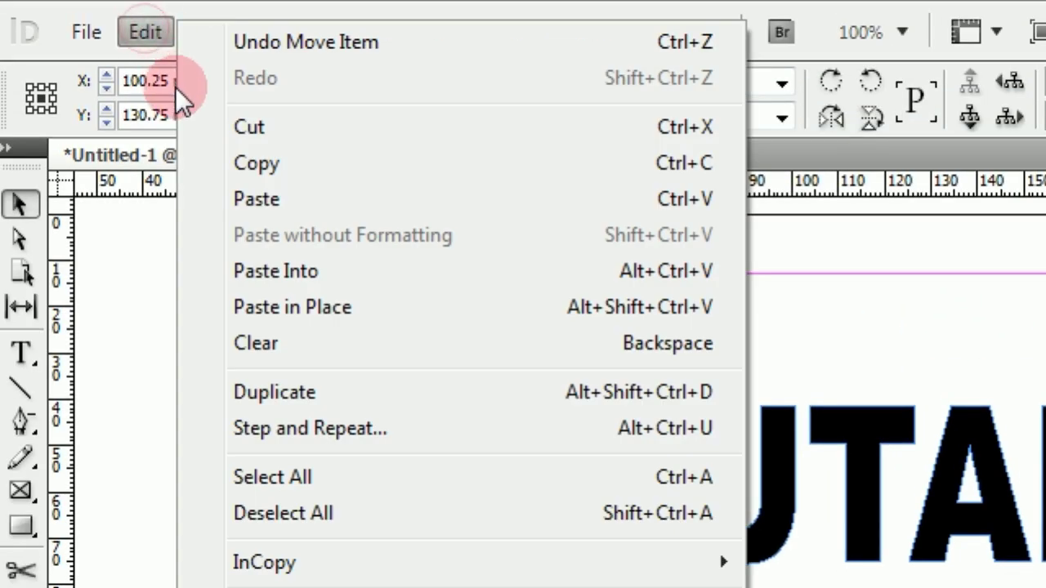
pyautogui.click(233, 131)
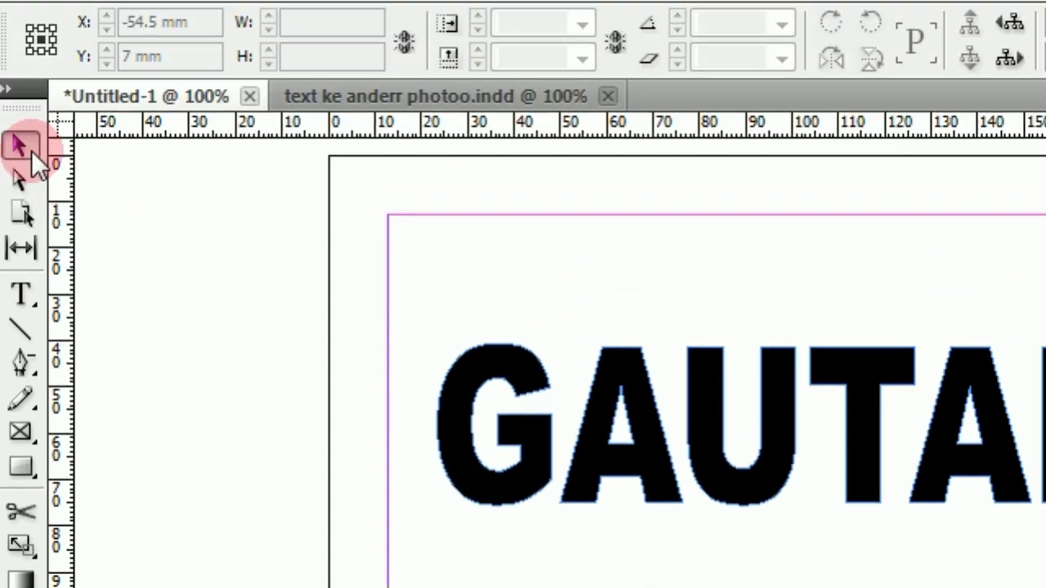
pyautogui.click(20, 167)
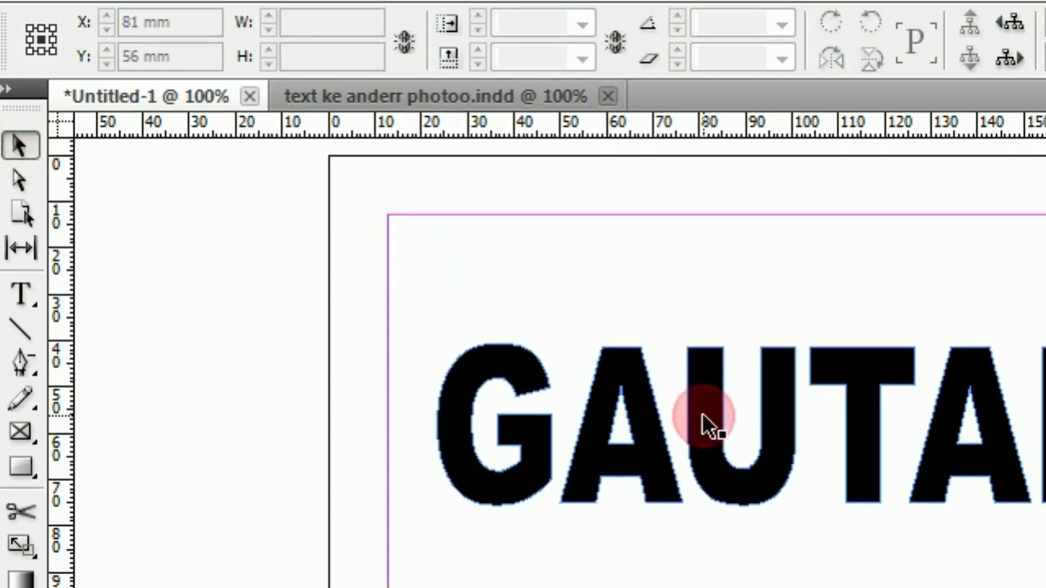
pyautogui.click(702, 434)
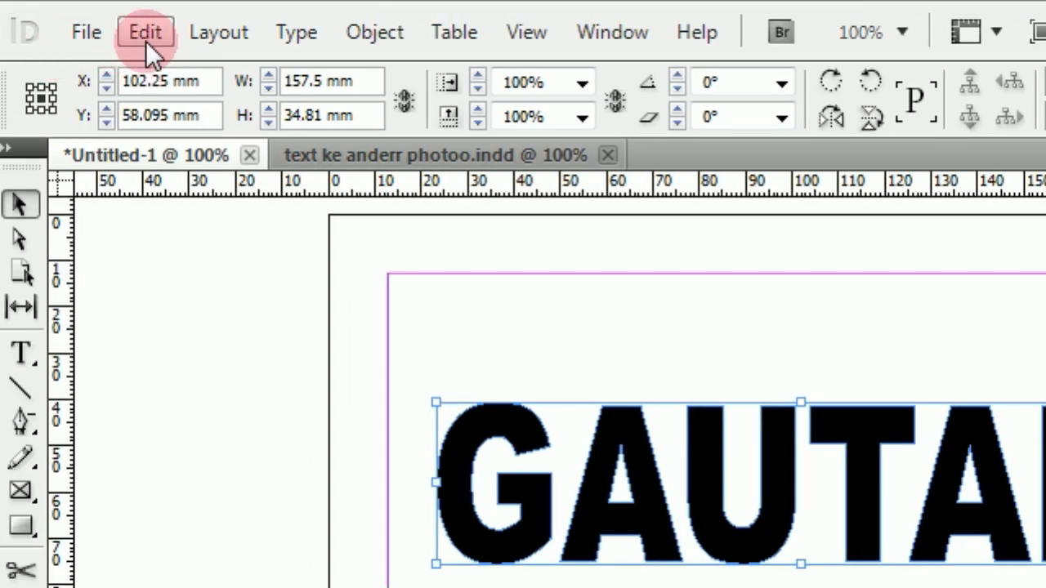
pyautogui.click(152, 37)
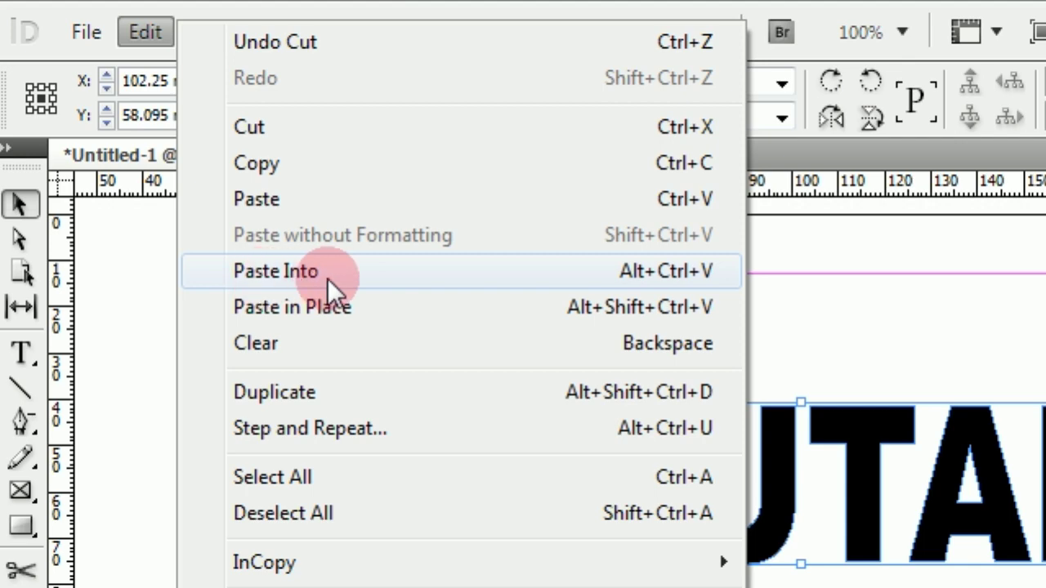
pyautogui.click(292, 278)
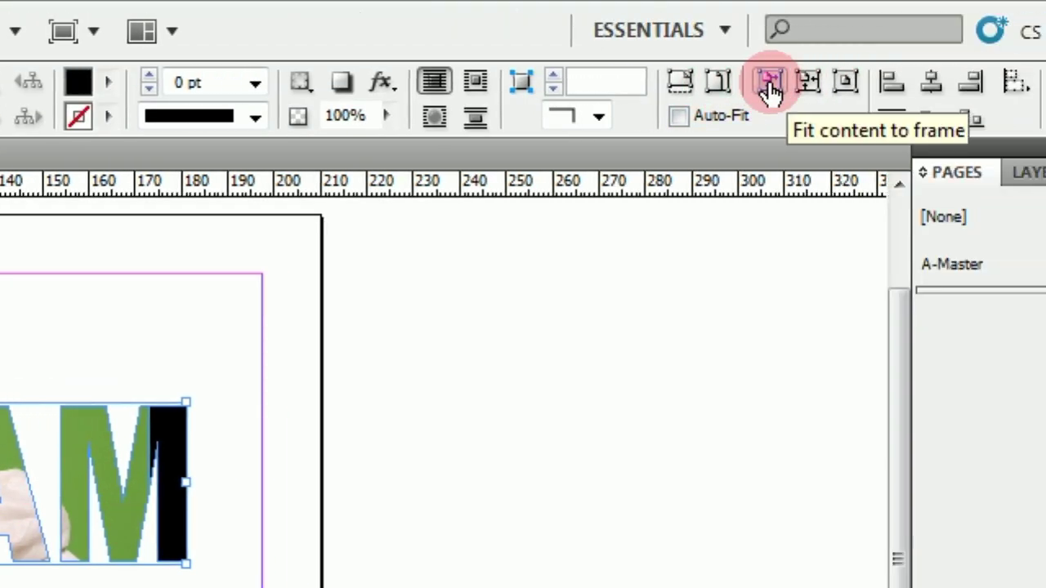
# Fit the photo to the lettering, stretch the lettering taller, and fit the content to the frame again.
pyautogui.click(770, 85)
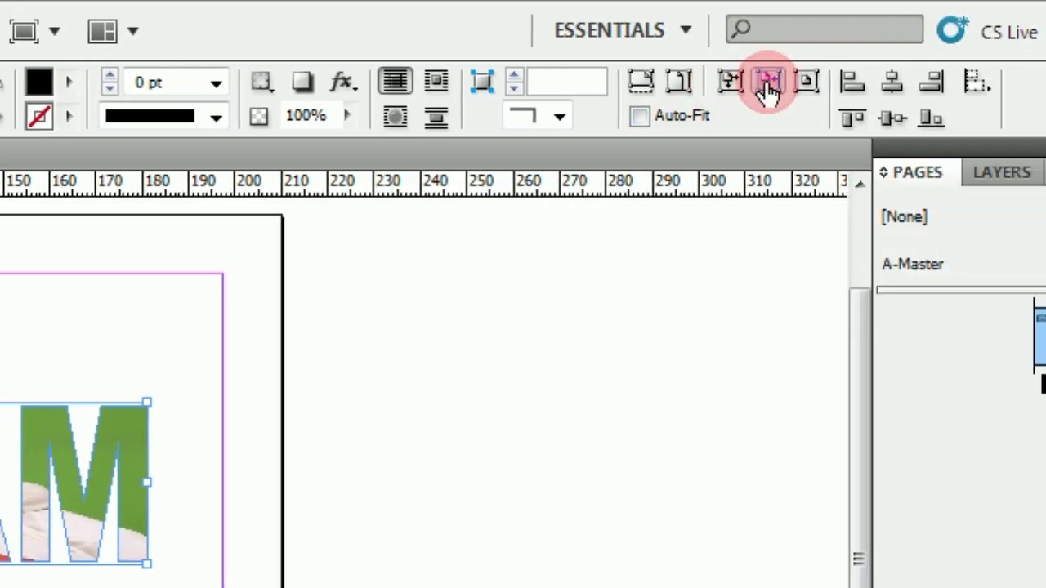
pyautogui.click(677, 86)
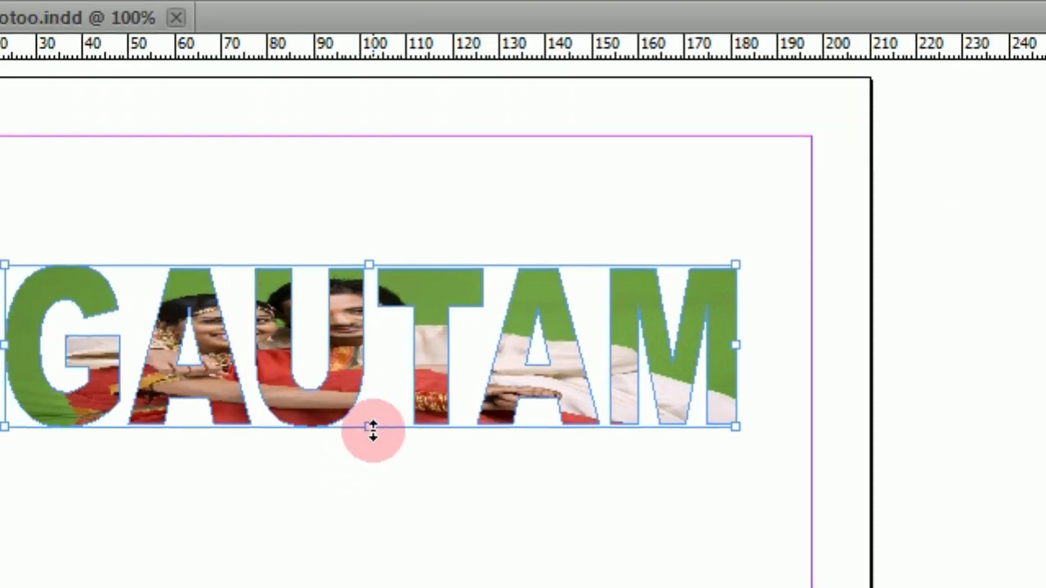
pyautogui.moveTo(76, 507); pyautogui.dragTo(67, 582)
pyautogui.moveTo(360, 441); pyautogui.dragTo(358, 426)
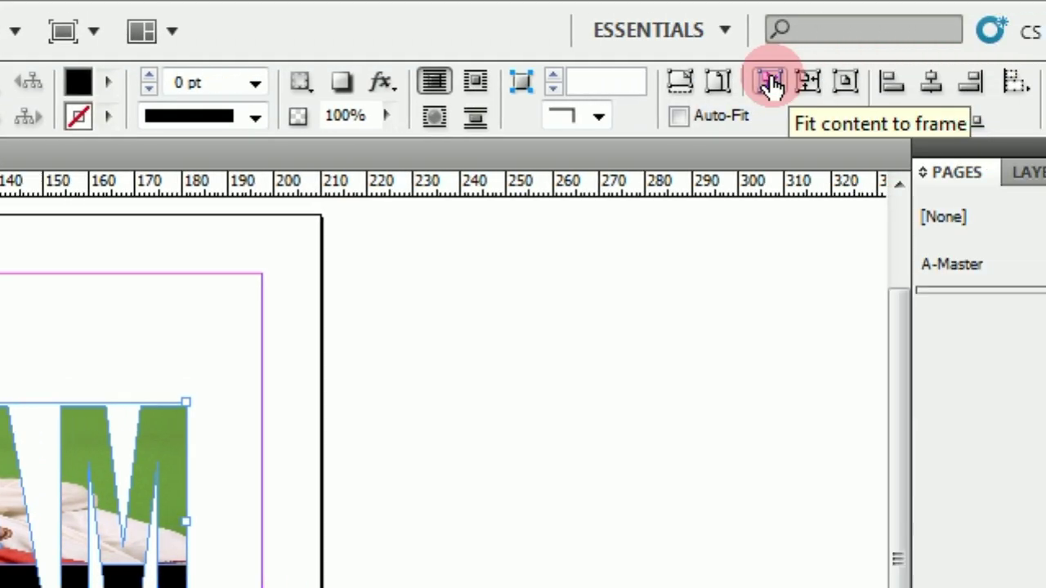
pyautogui.click(771, 83)
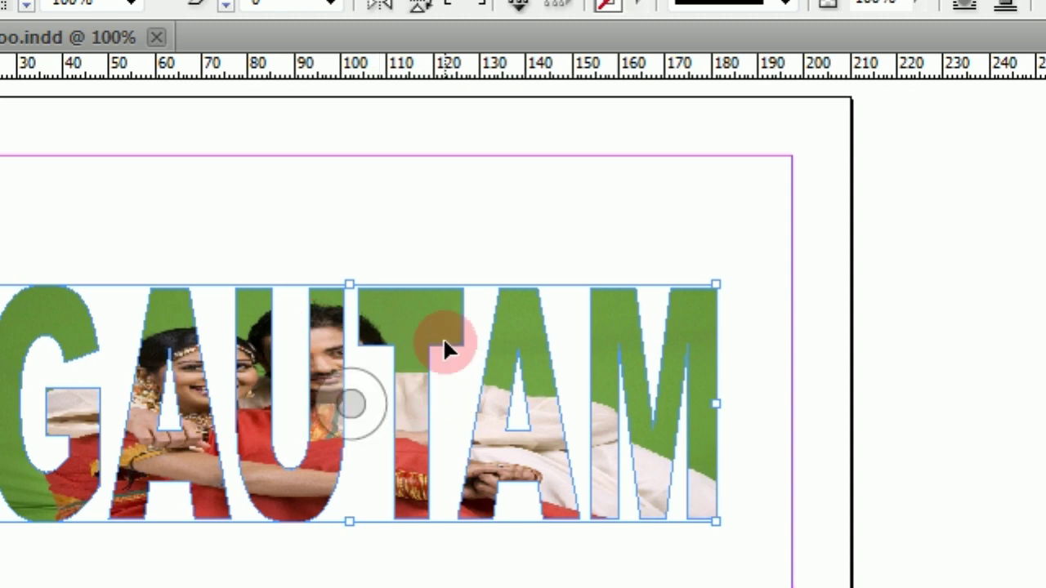
pyautogui.click(330, 227)
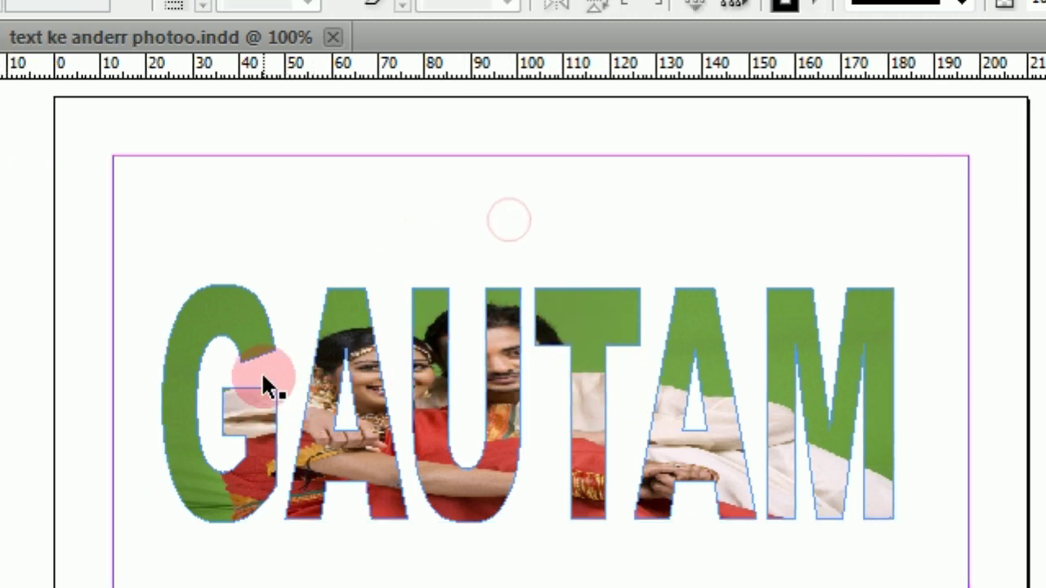
# Give the photo-filled lettering a 7 pt stroke.
pyautogui.click(568, 327)
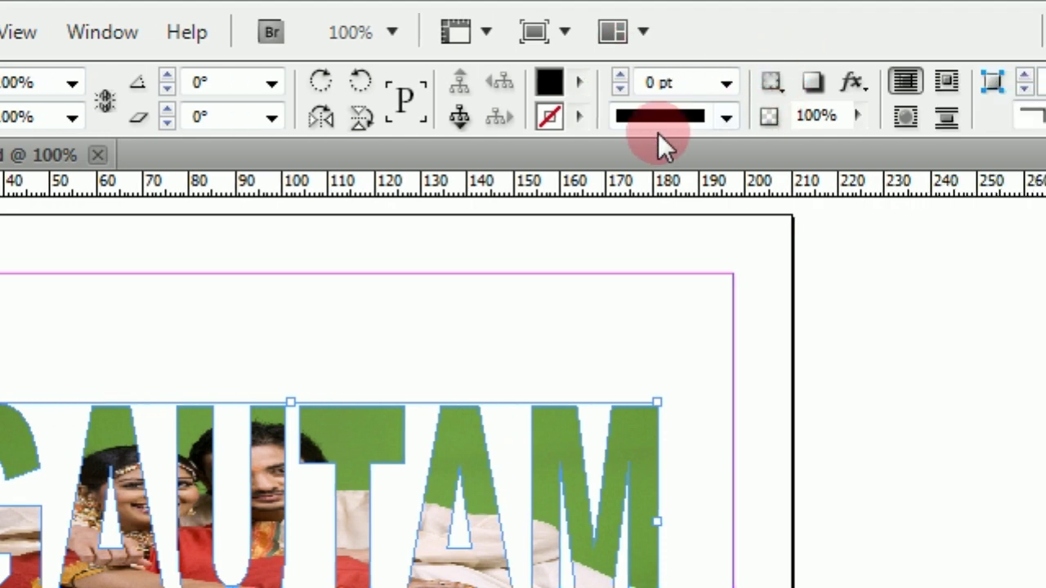
pyautogui.click(661, 117)
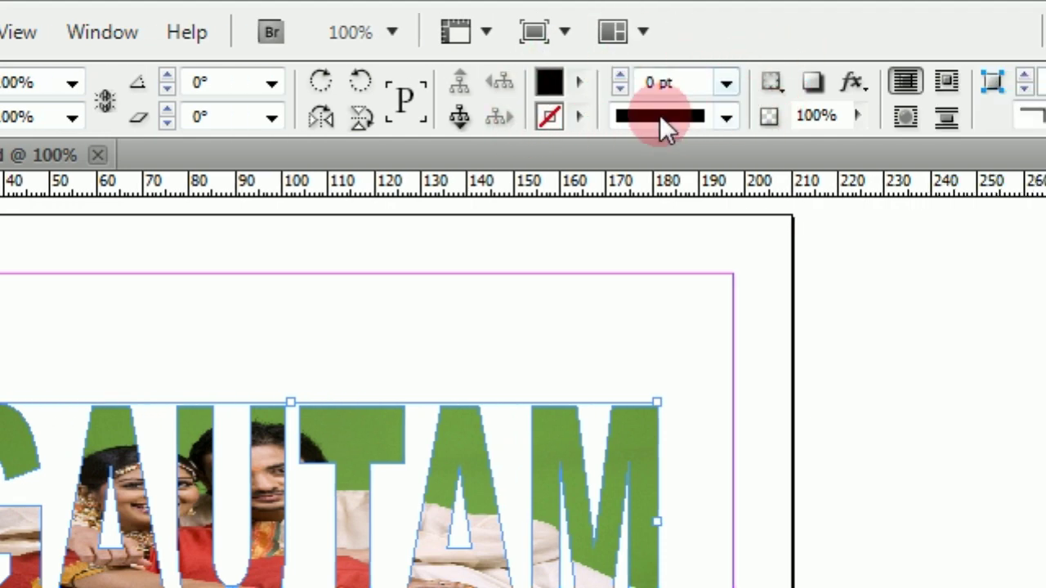
pyautogui.click(620, 77)
pyautogui.click(620, 77)
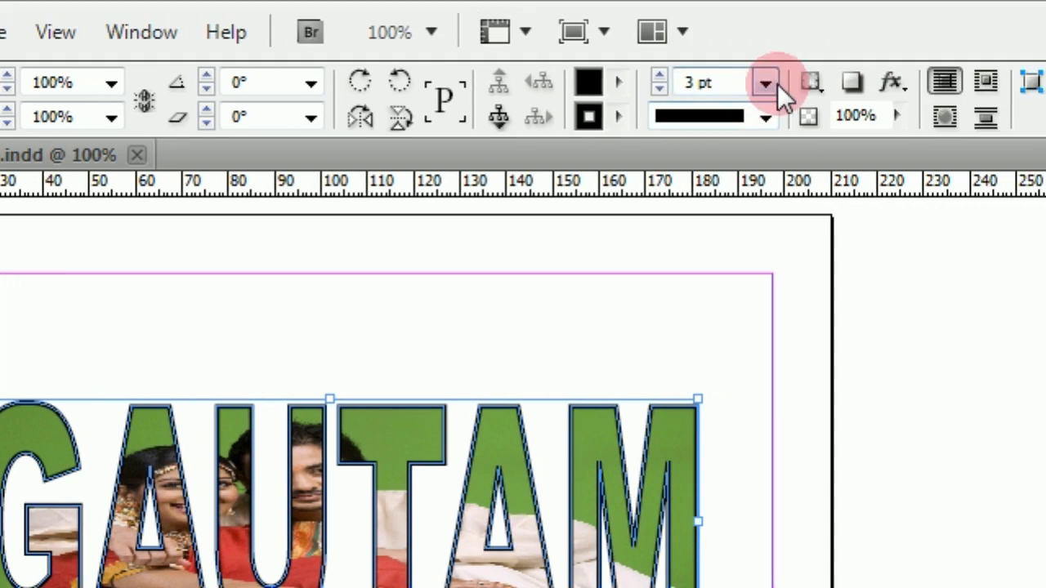
pyautogui.click(777, 83)
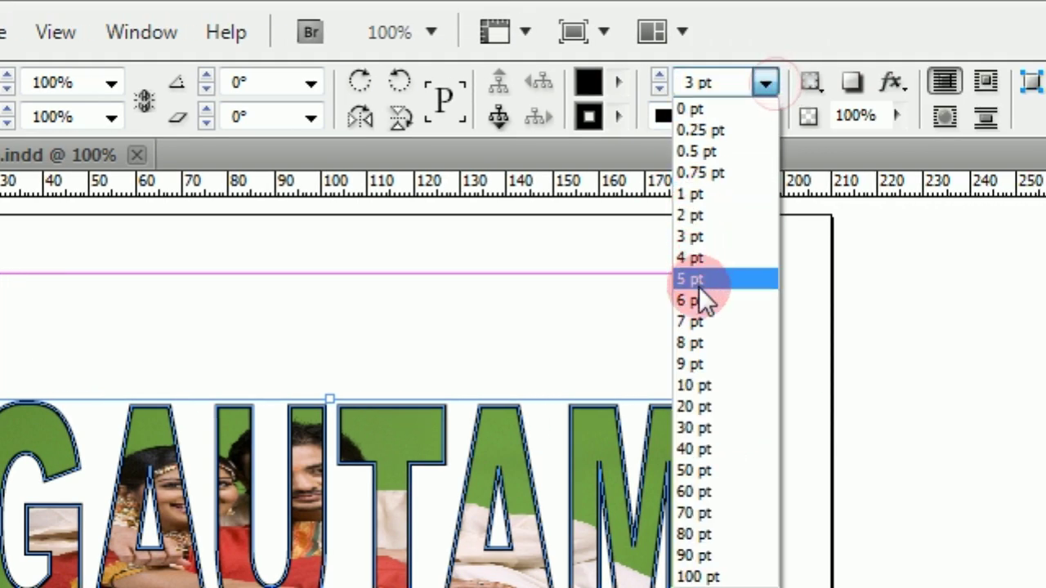
pyautogui.click(695, 322)
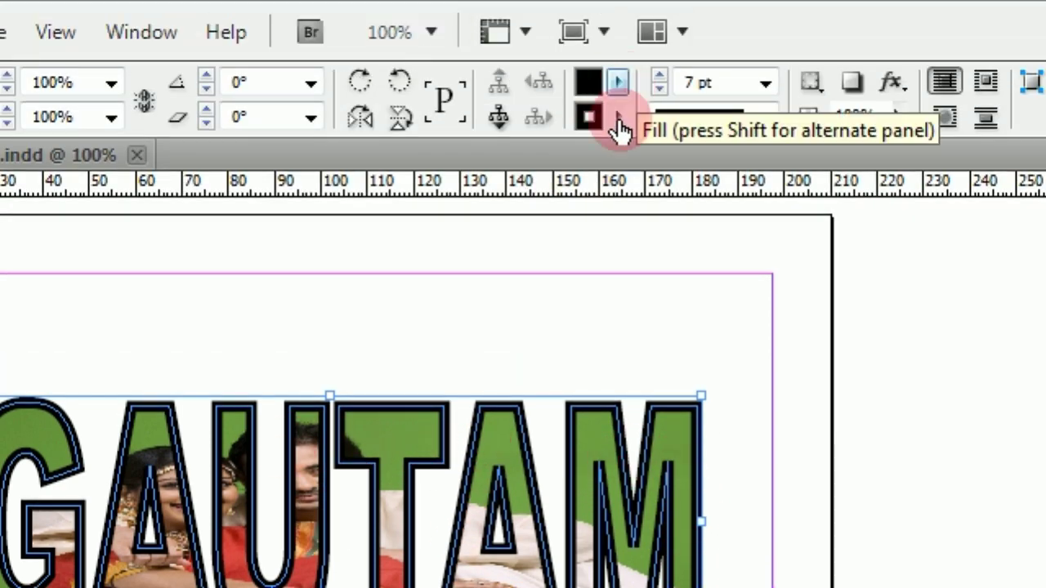
# Colour the lettering's stroke magenta with the swatch C=0 M=100 Y=0 K=0, and deselect it.
pyautogui.click(619, 117)
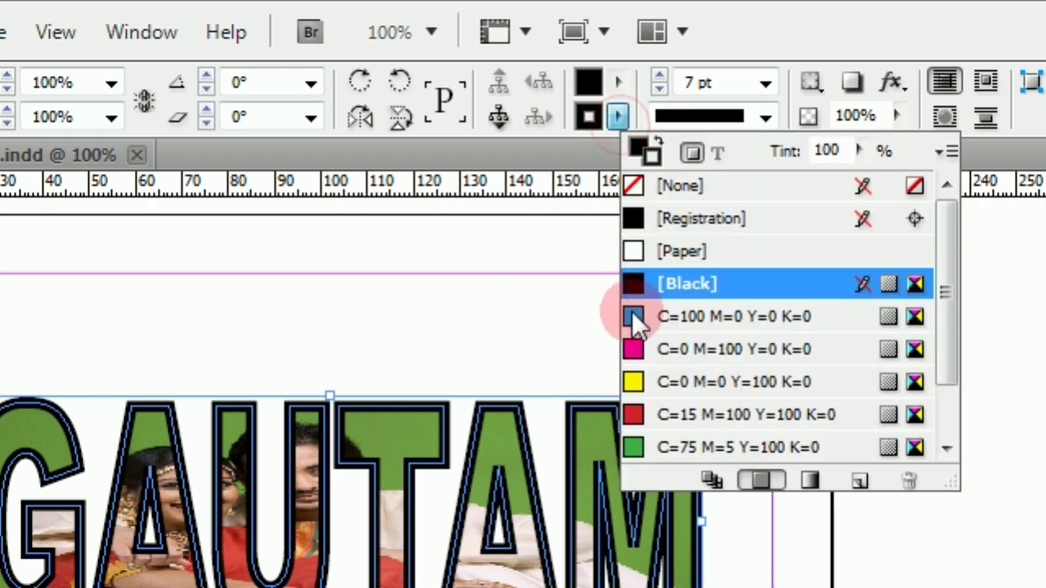
pyautogui.click(637, 357)
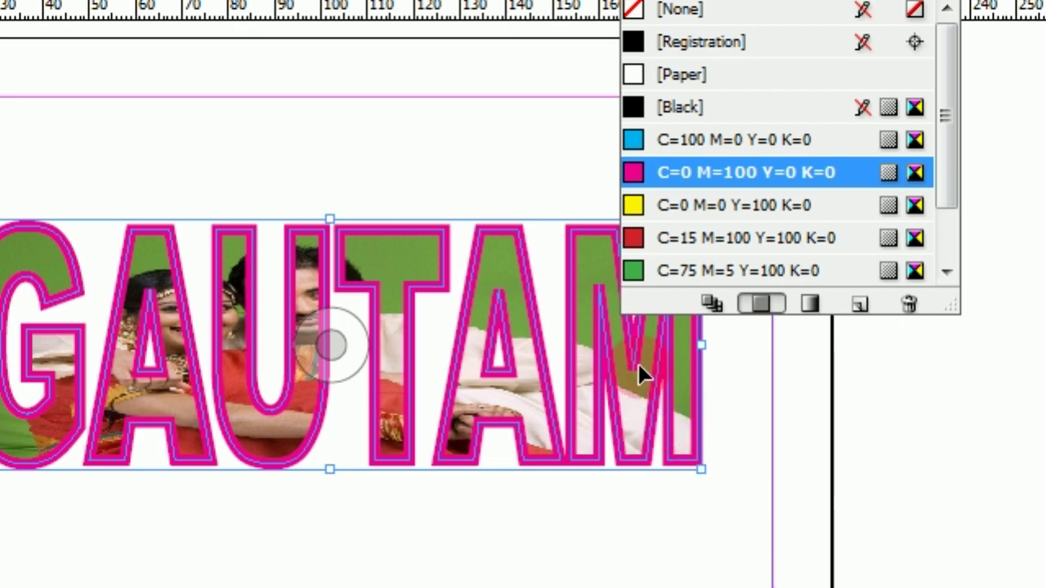
pyautogui.click(570, 179)
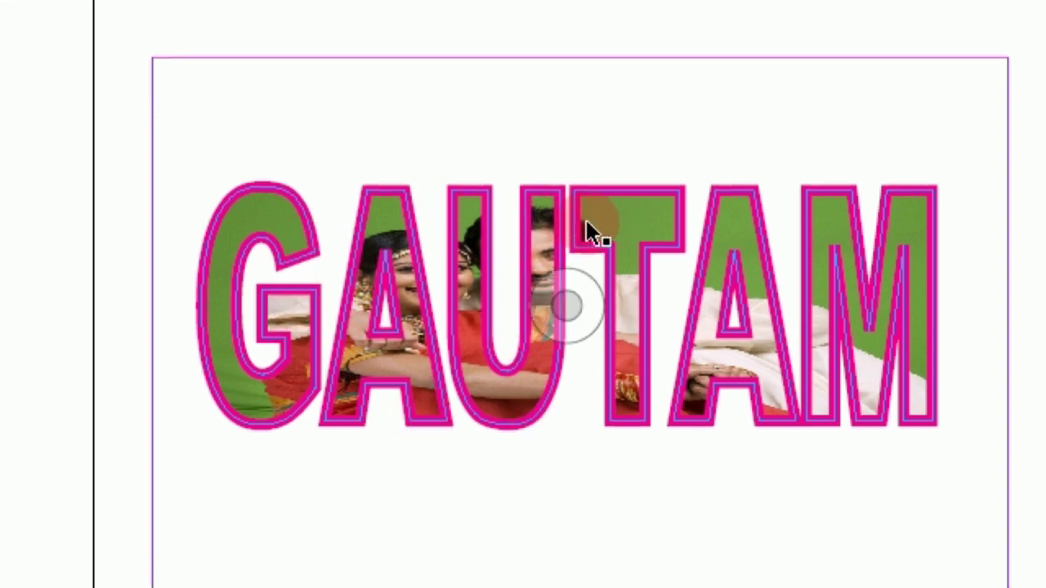
# Reselect the lettering and turn on the Drop Shadow effect for the whole object, keeping the artwork visible beside the effect settings.
pyautogui.rightClick(634, 233)
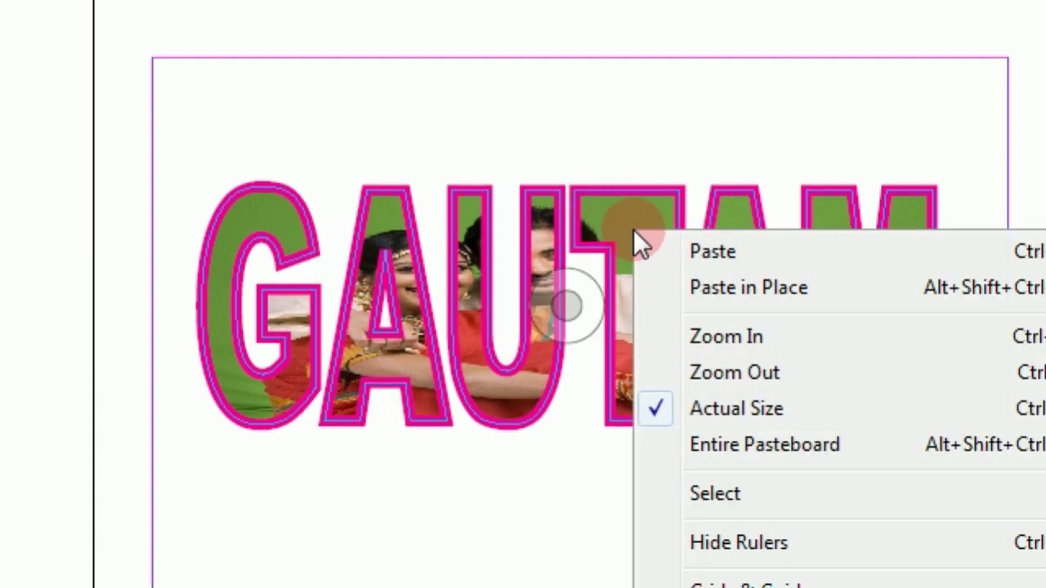
pyautogui.click(573, 197)
pyautogui.click(573, 195)
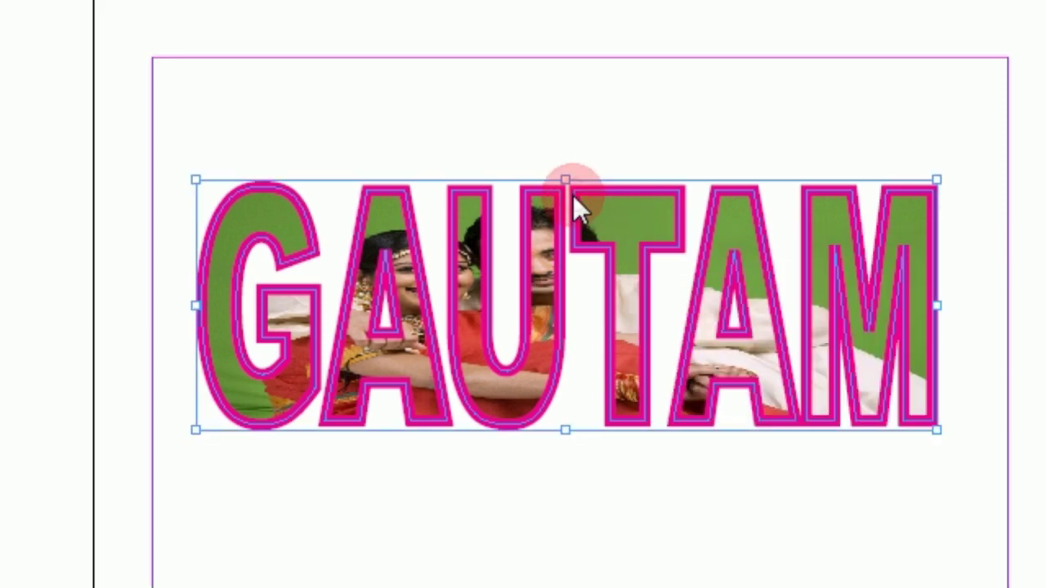
pyautogui.rightClick(571, 190)
pyautogui.click(389, 122)
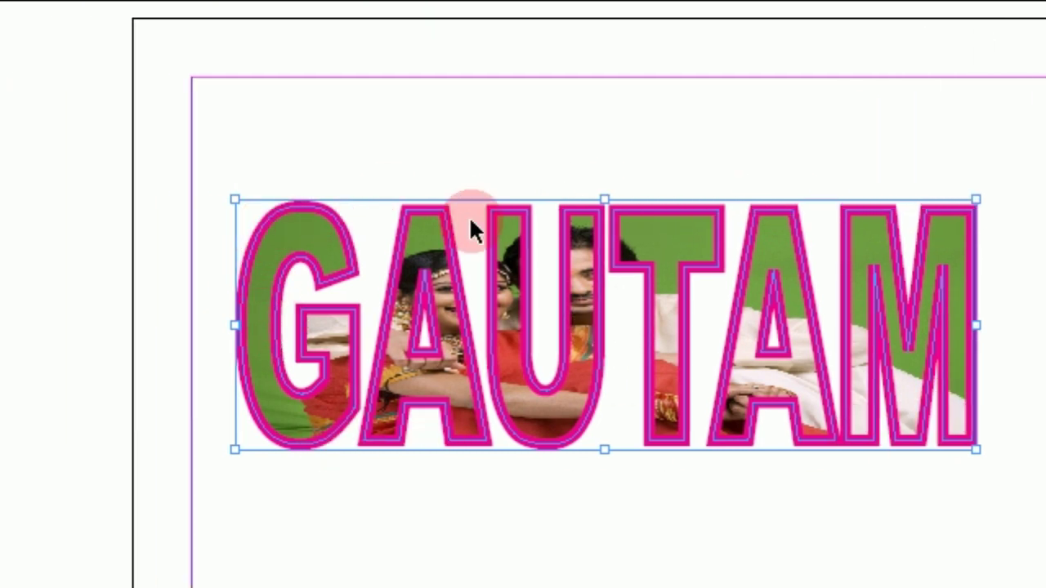
pyautogui.rightClick(471, 217)
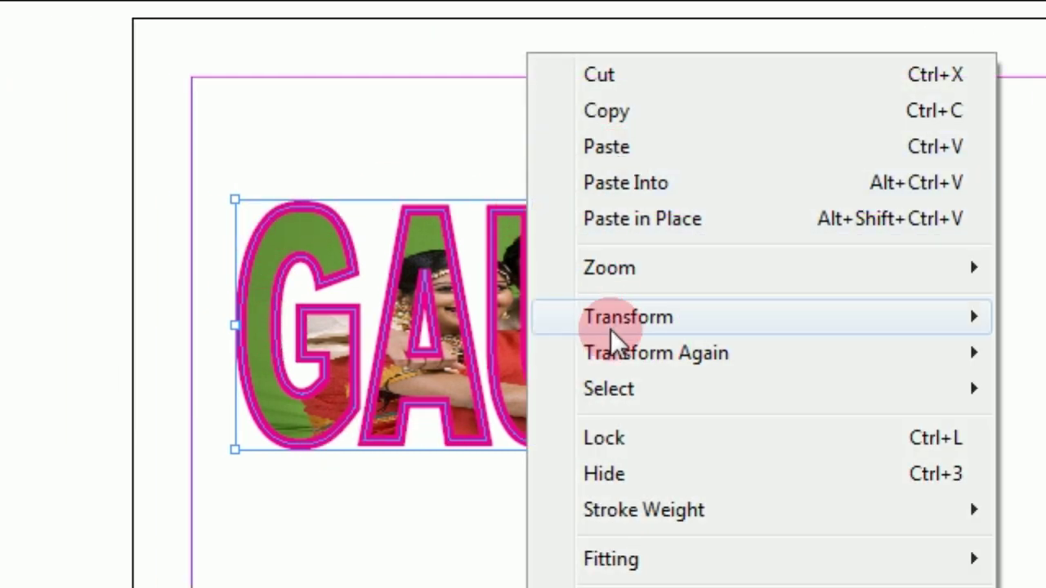
pyautogui.moveTo(636, 431)
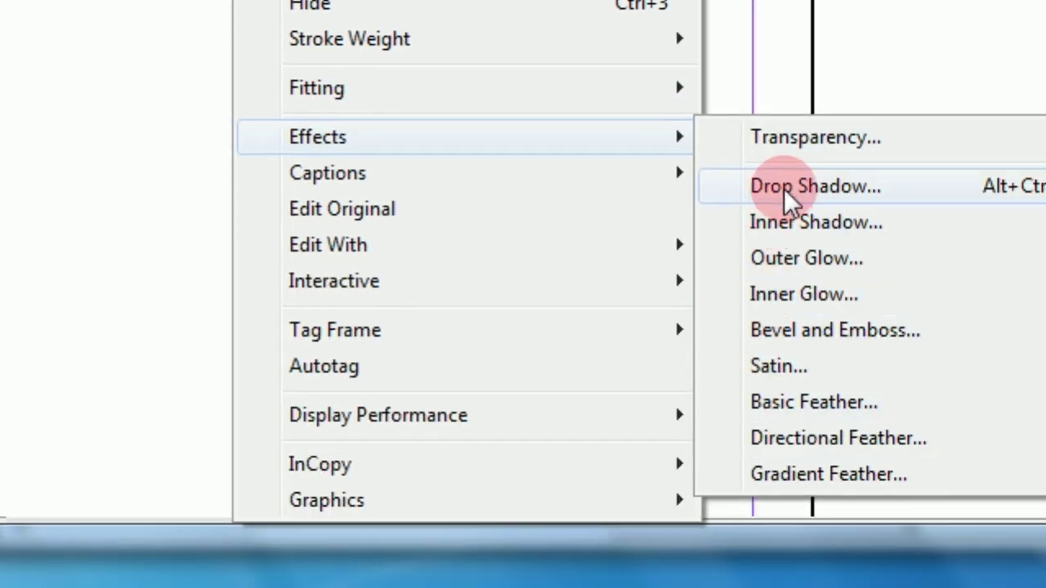
pyautogui.click(784, 188)
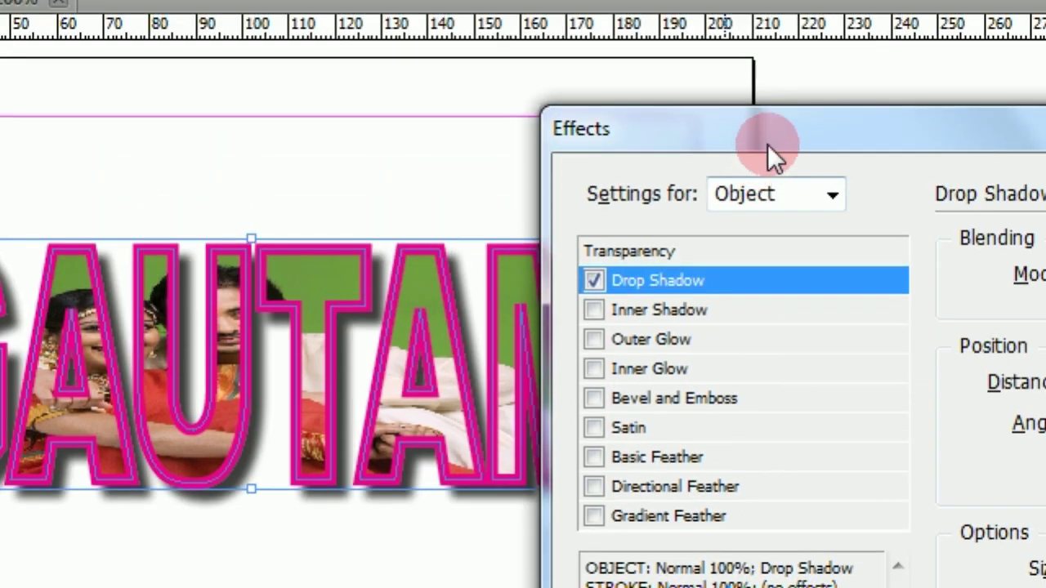
pyautogui.moveTo(767, 144); pyautogui.dragTo(683, 160)
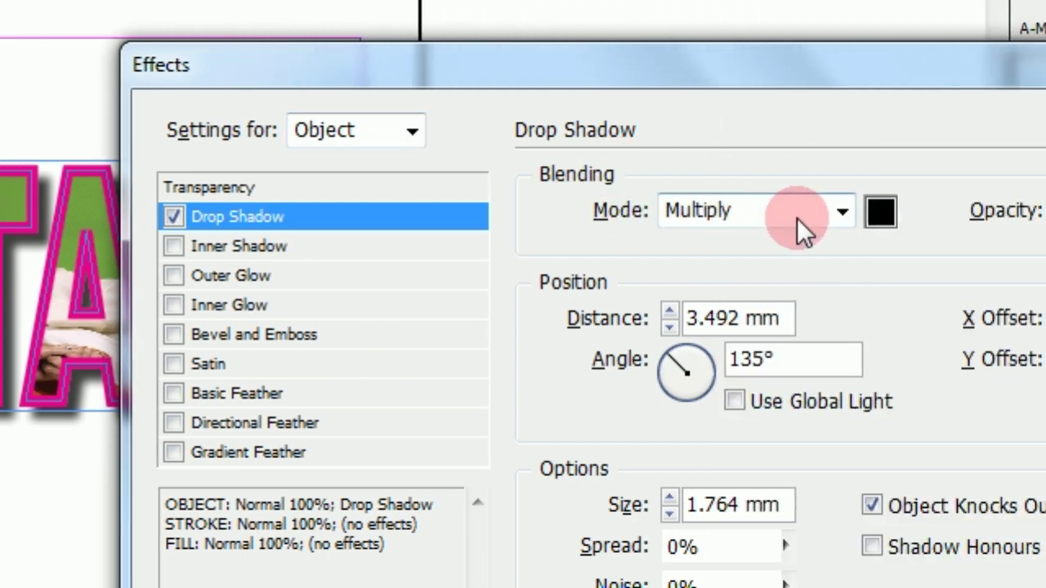
# Set the drop shadow's blending mode to Normal and its distance to 8 mm.
pyautogui.click(940, 211)
pyautogui.click(704, 243)
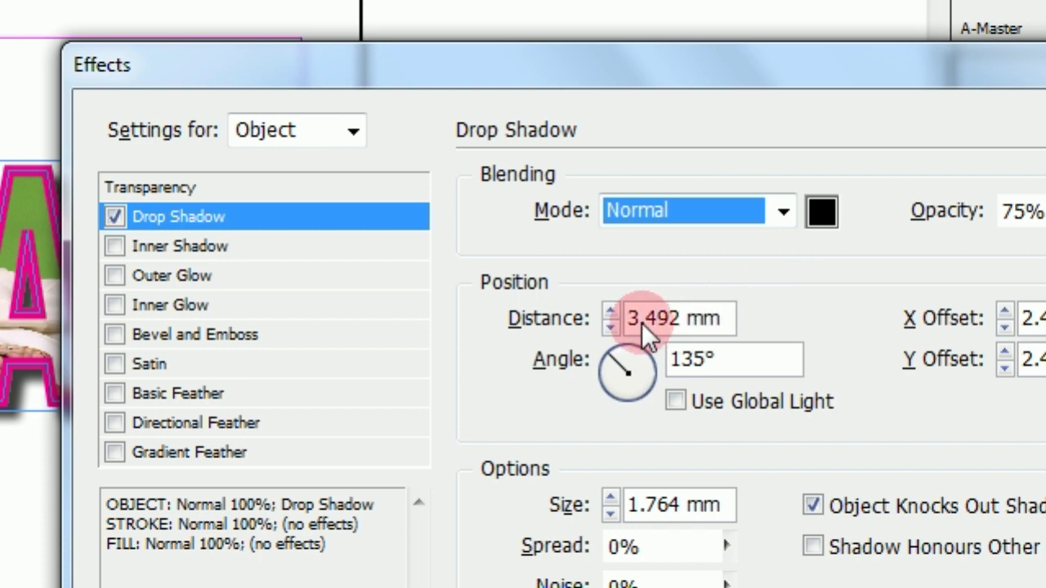
pyautogui.click(611, 313)
pyautogui.click(611, 313)
pyautogui.click(611, 313)
pyautogui.click(611, 313)
pyautogui.click(611, 313)
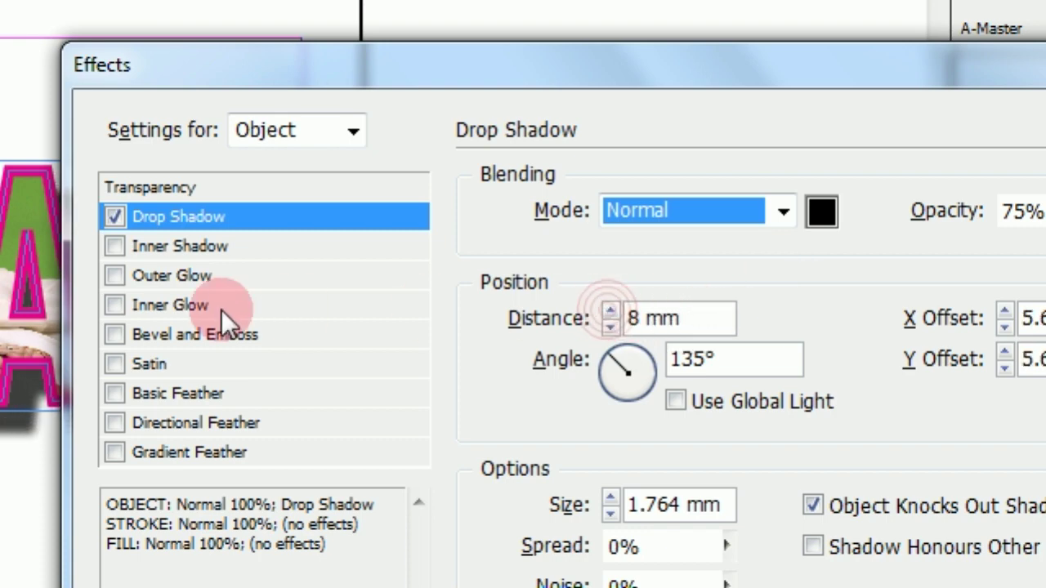
# Try the yellow and cyan swatches as the drop shadow's colour, and return it to [Black].
pyautogui.moveTo(274, 162); pyautogui.dragTo(455, 115)
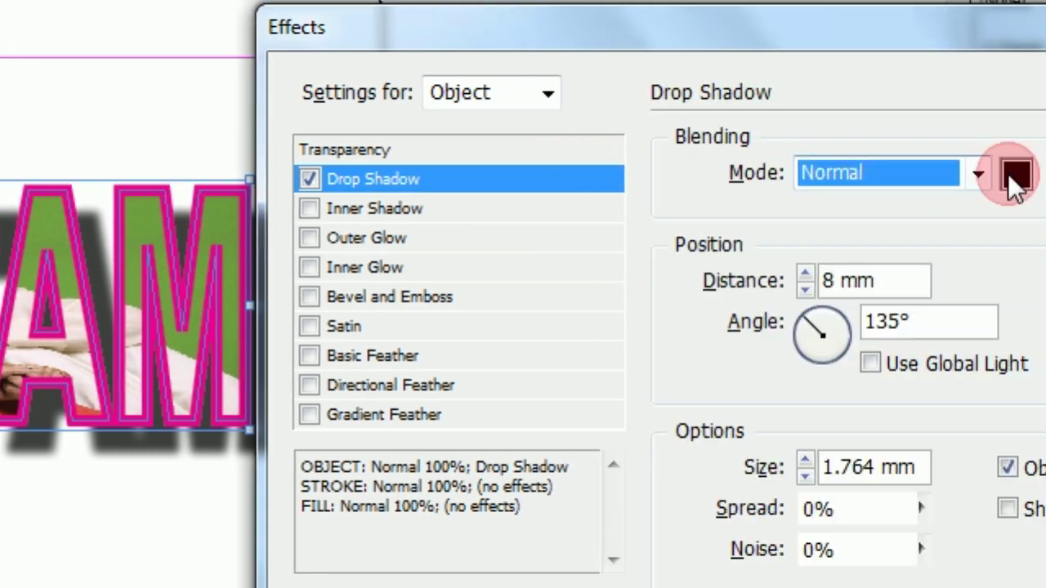
pyautogui.click(1007, 173)
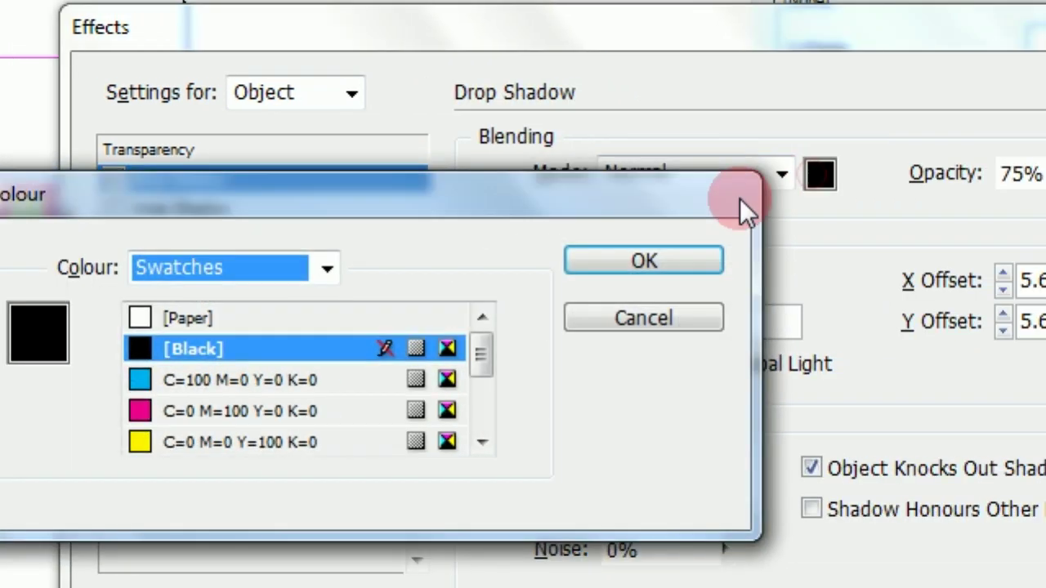
pyautogui.click(151, 442)
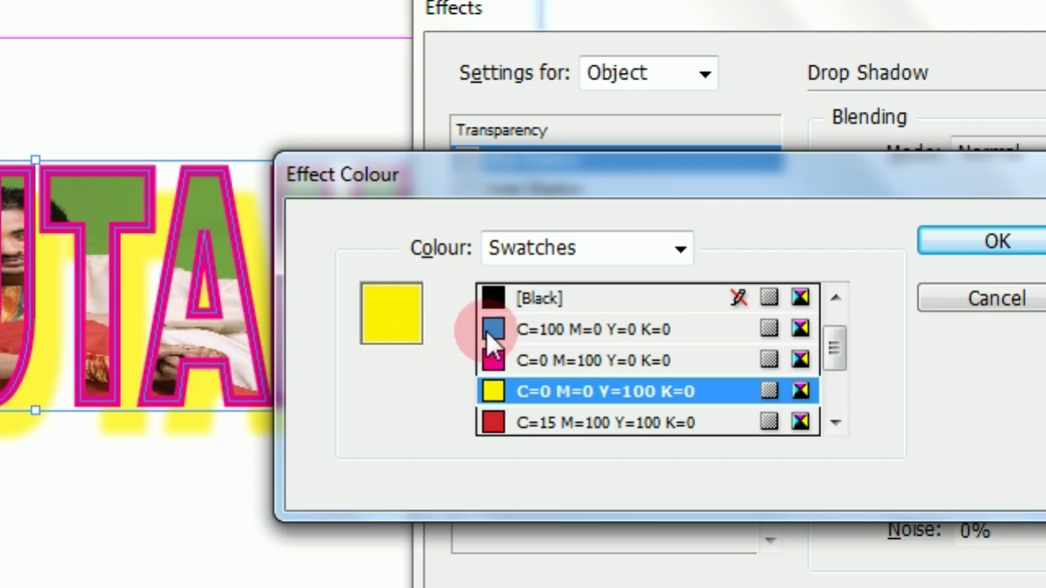
pyautogui.click(429, 328)
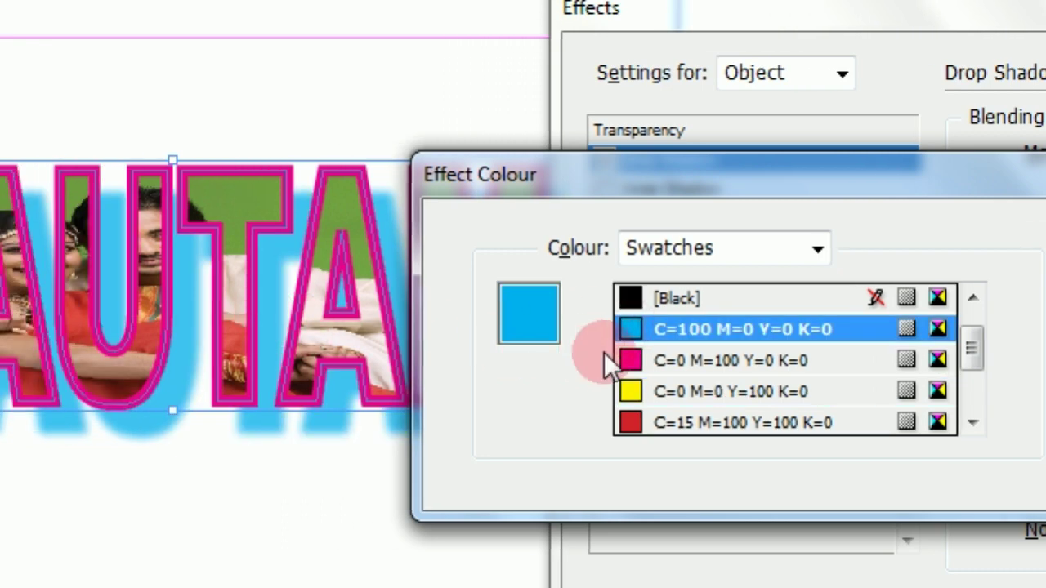
pyautogui.click(634, 295)
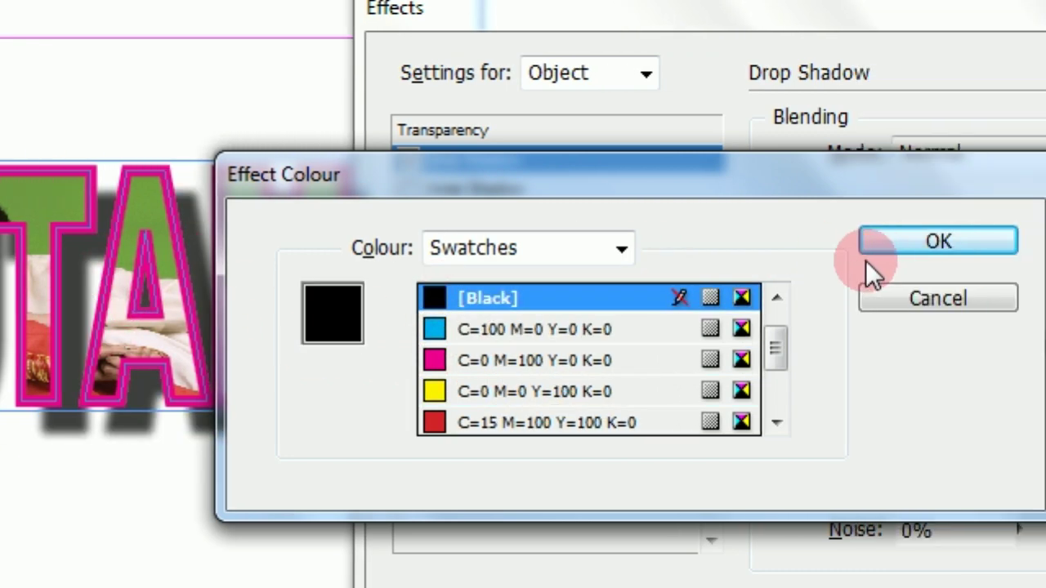
pyautogui.click(1045, 240)
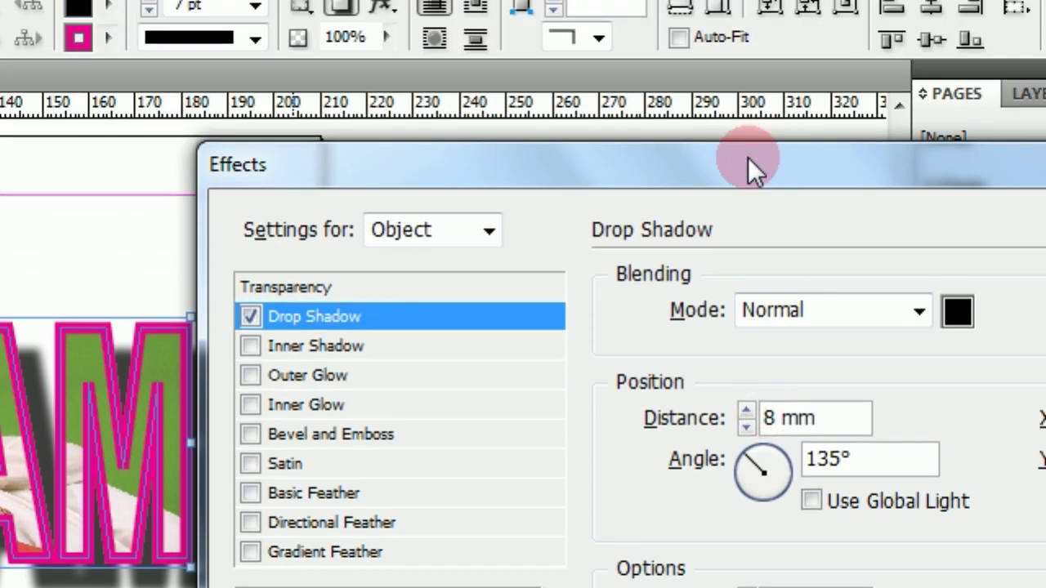
# Set the drop shadow's opacity to 45% and its angle to 59°, apply the effect and deselect the lettering.
pyautogui.moveTo(747, 157); pyautogui.dragTo(493, 148)
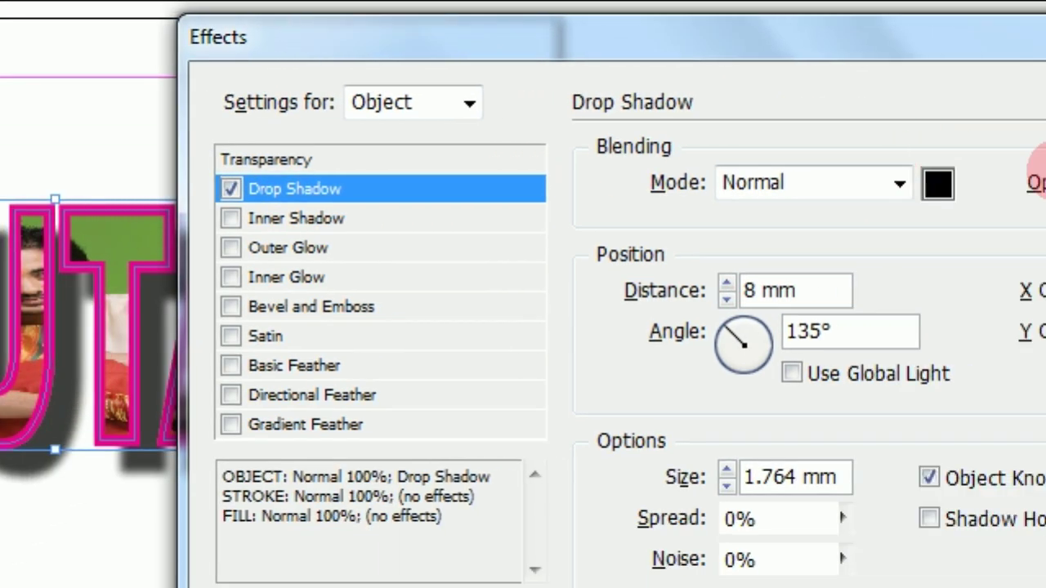
pyautogui.click(960, 182)
pyautogui.moveTo(792, 182); pyautogui.dragTo(743, 212)
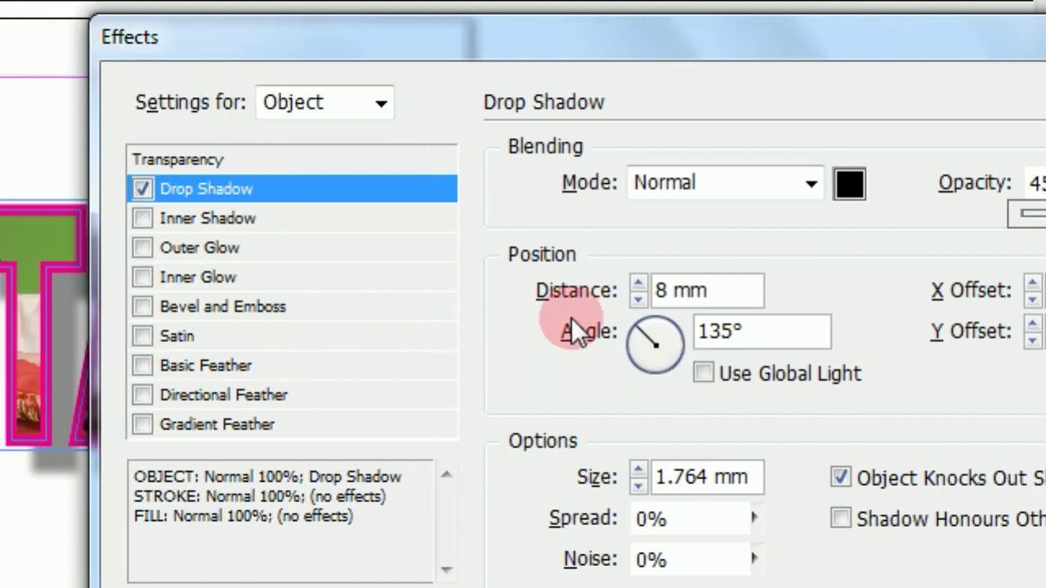
pyautogui.moveTo(657, 334)
pyautogui.mouseDown()
pyautogui.moveTo(645, 348)
pyautogui.moveTo(671, 325)
pyautogui.moveTo(674, 336)
pyautogui.mouseUp()
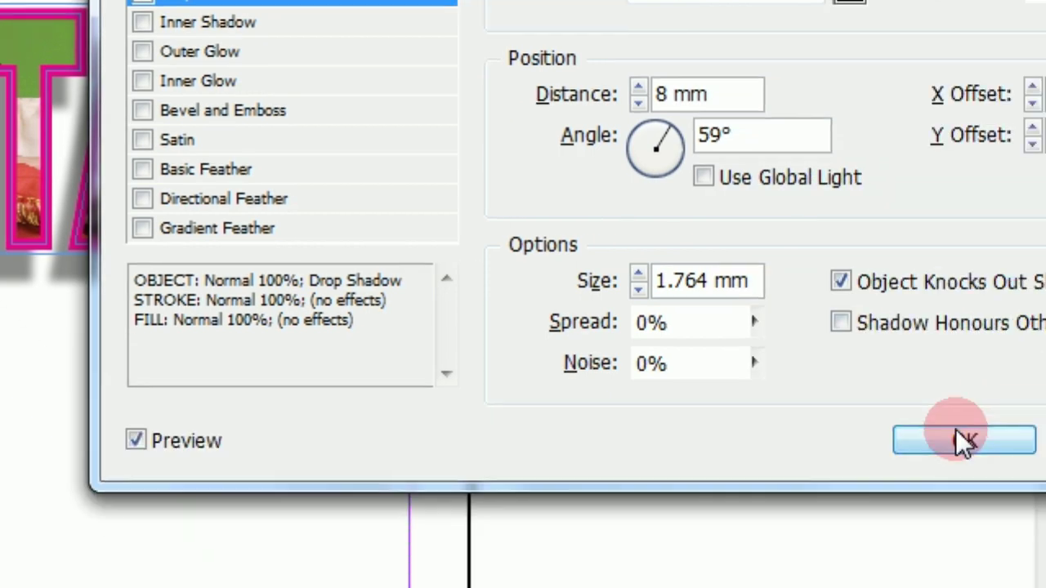
pyautogui.click(952, 437)
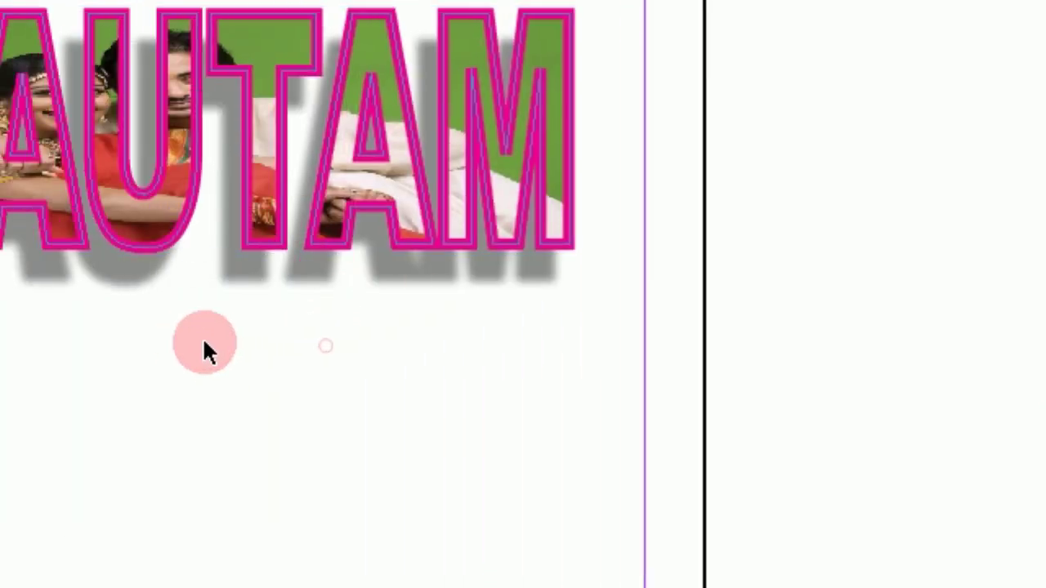
pyautogui.click(282, 147)
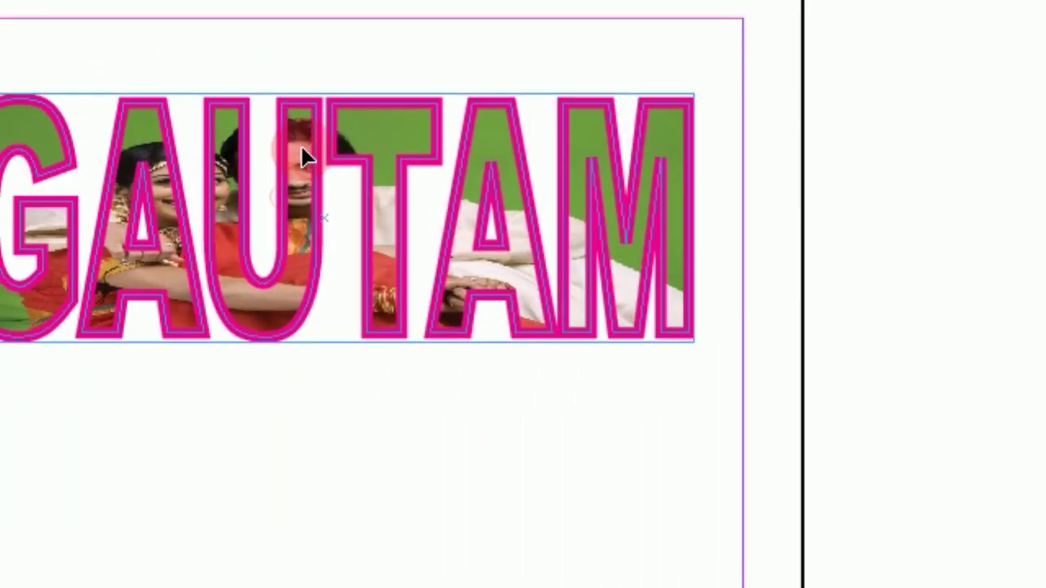
pyautogui.click(308, 458)
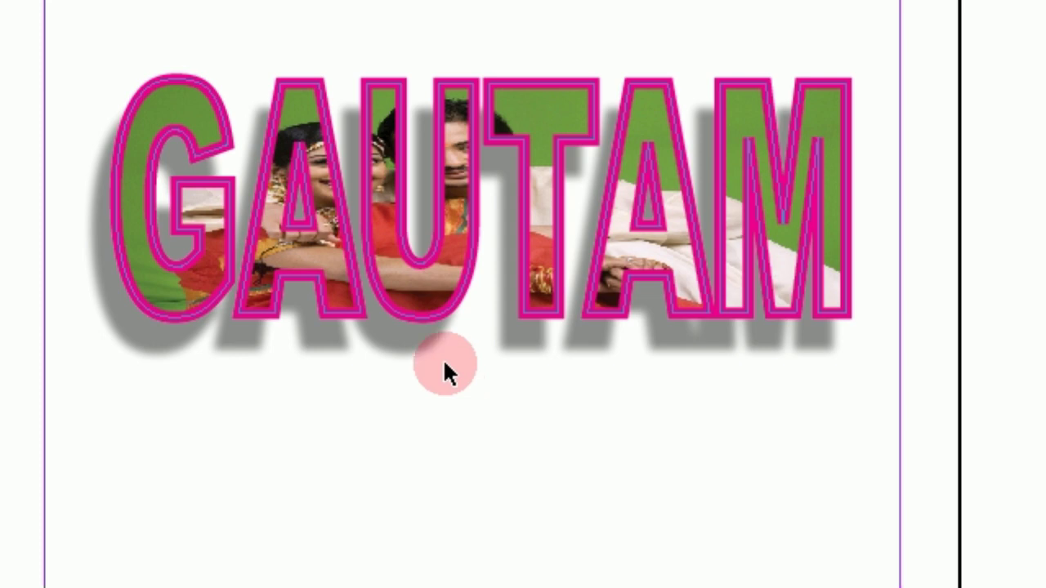
pyautogui.click(334, 153)
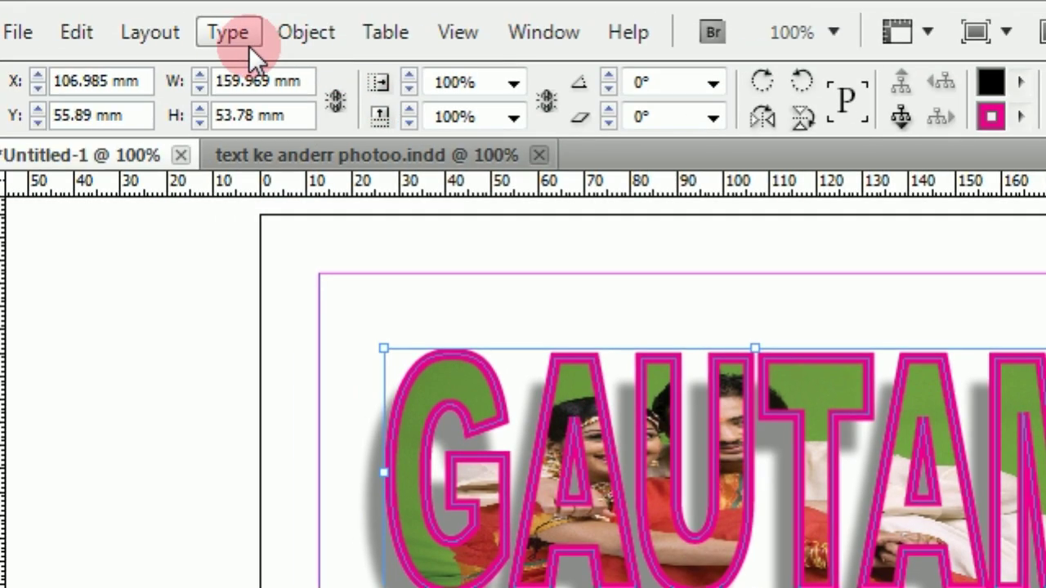
pyautogui.click(255, 36)
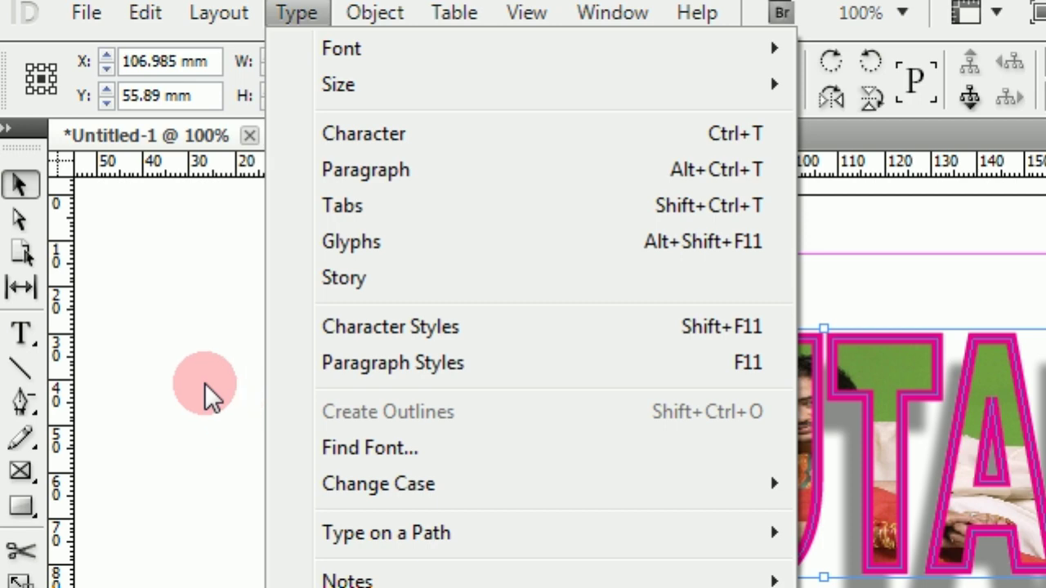
pyautogui.click(141, 381)
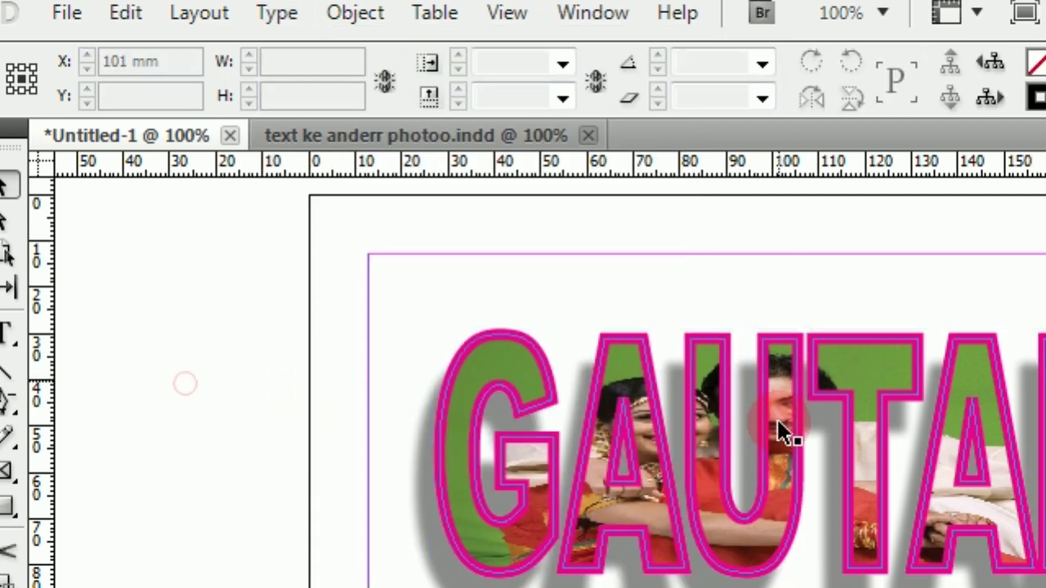